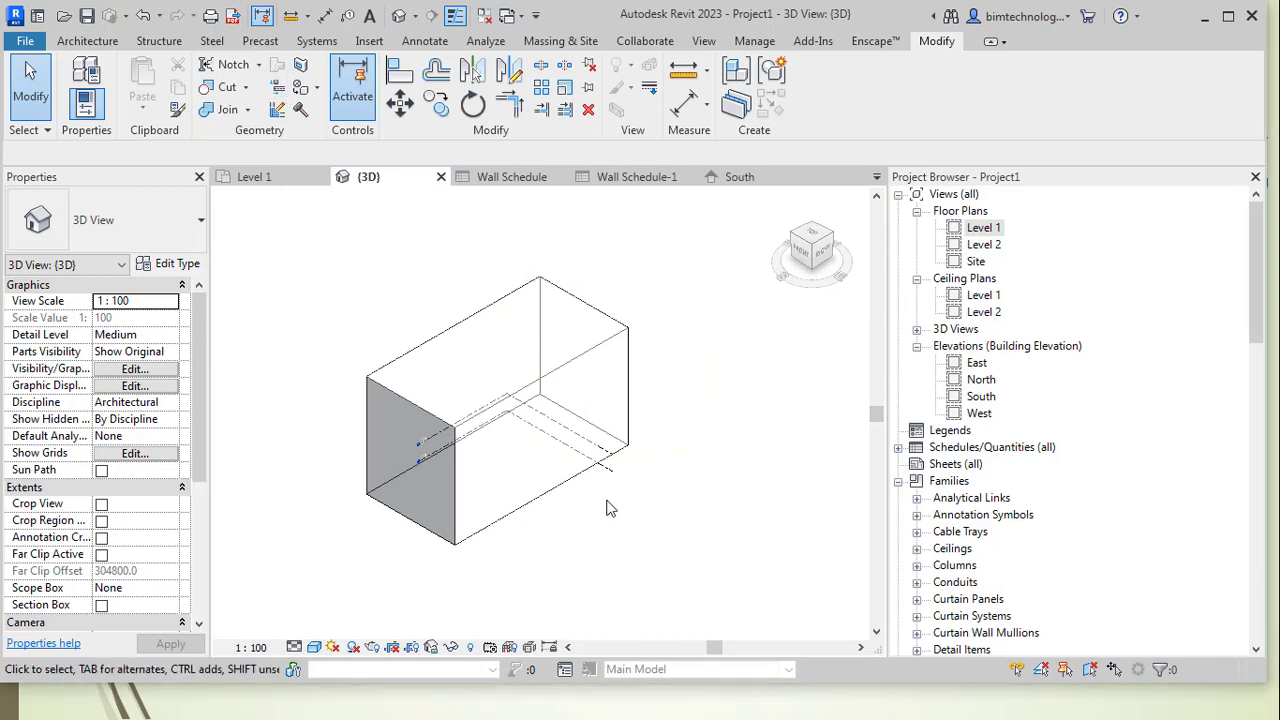
Step: Select the box mass and look over the Massing and Architecture tools
{"action": "scroll", "coordinate": [617, 509], "scroll_direction": "up", "scroll_amount": 1}
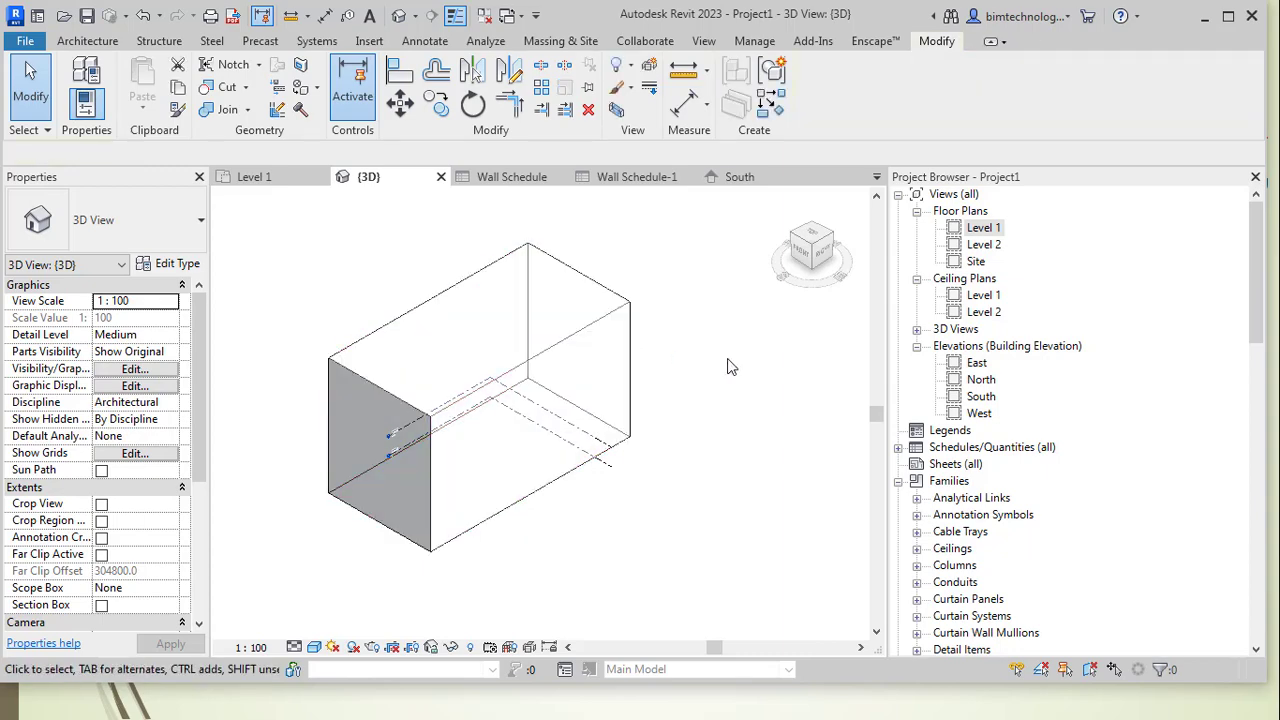
{"action": "left_click", "coordinate": [629, 350]}
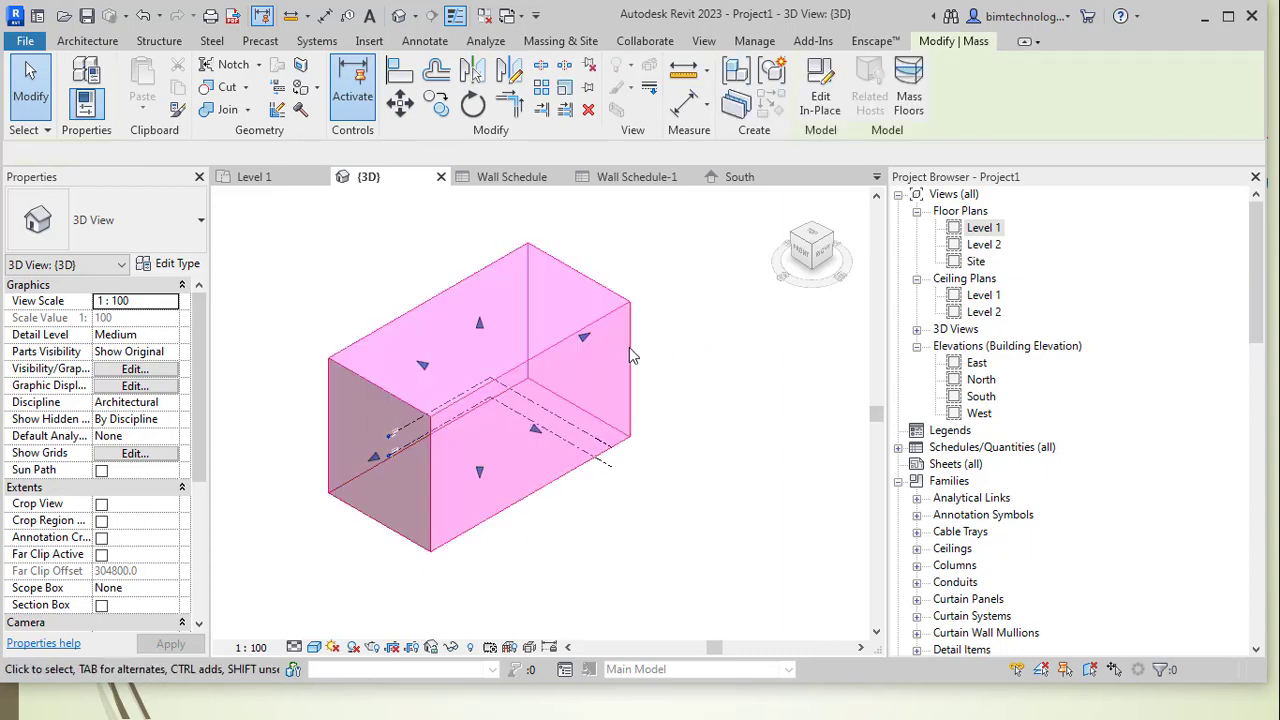
{"action": "left_click", "coordinate": [754, 367]}
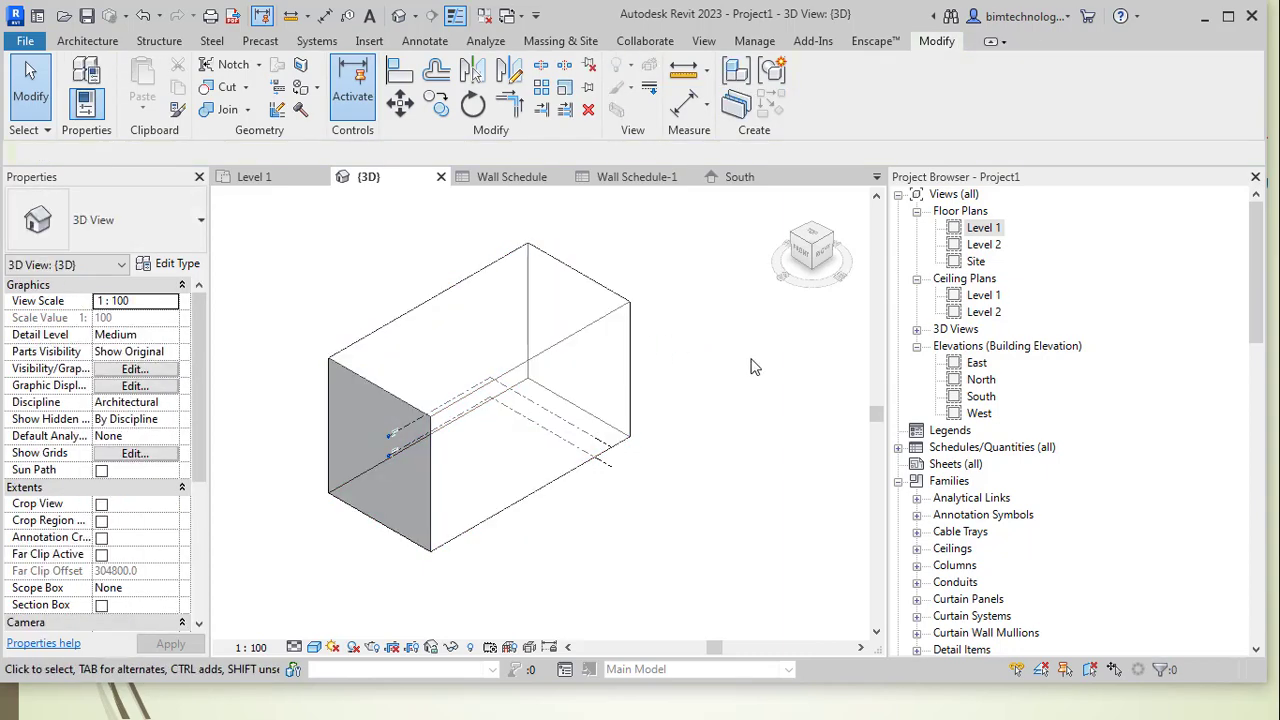
{"action": "left_click", "coordinate": [466, 408]}
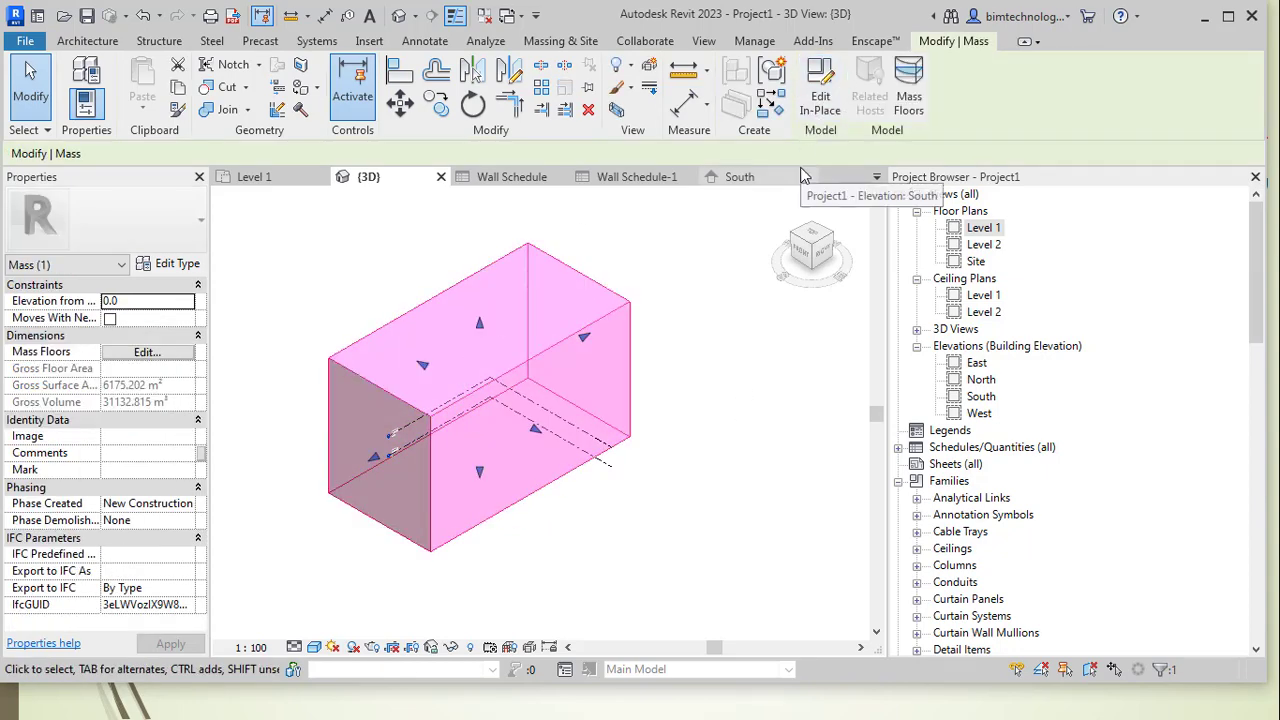
{"action": "left_click", "coordinate": [706, 210]}
{"action": "left_click", "coordinate": [556, 40]}
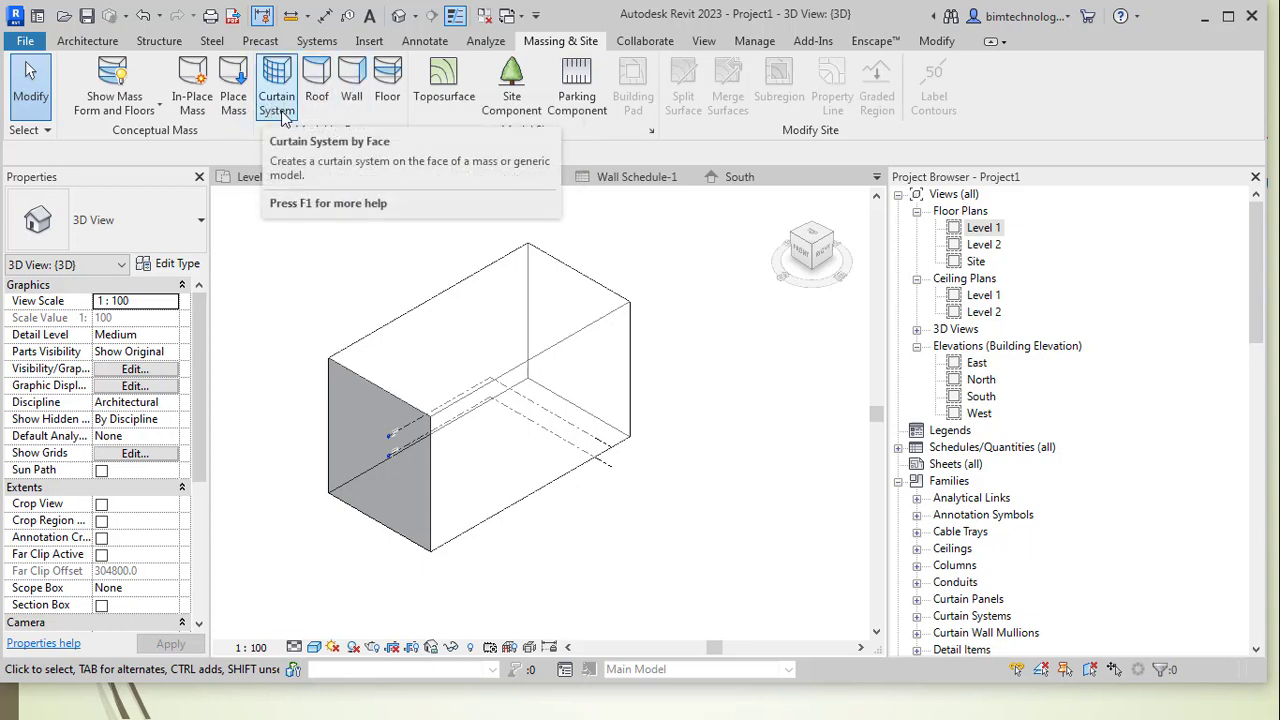
{"action": "left_click", "coordinate": [87, 41]}
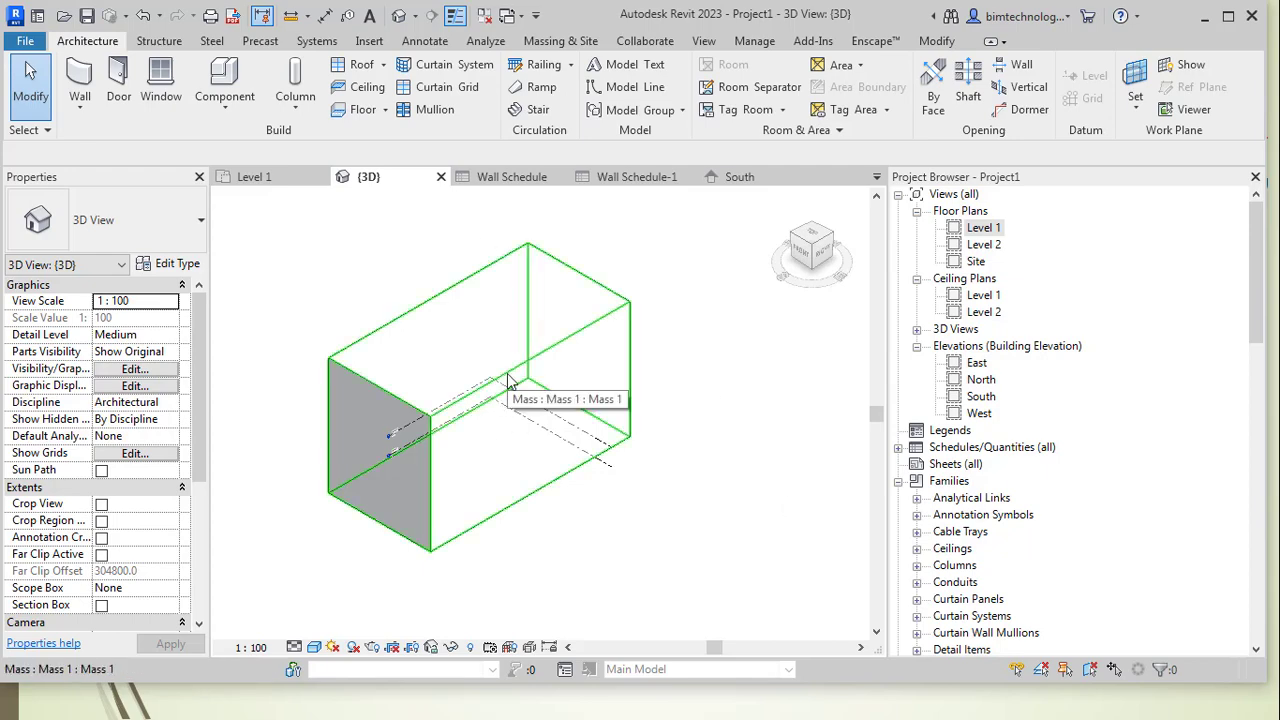
Step: Edit the mass in place, pulling its top end edge back from 47000 to slant the end face
{"action": "left_click", "coordinate": [438, 310]}
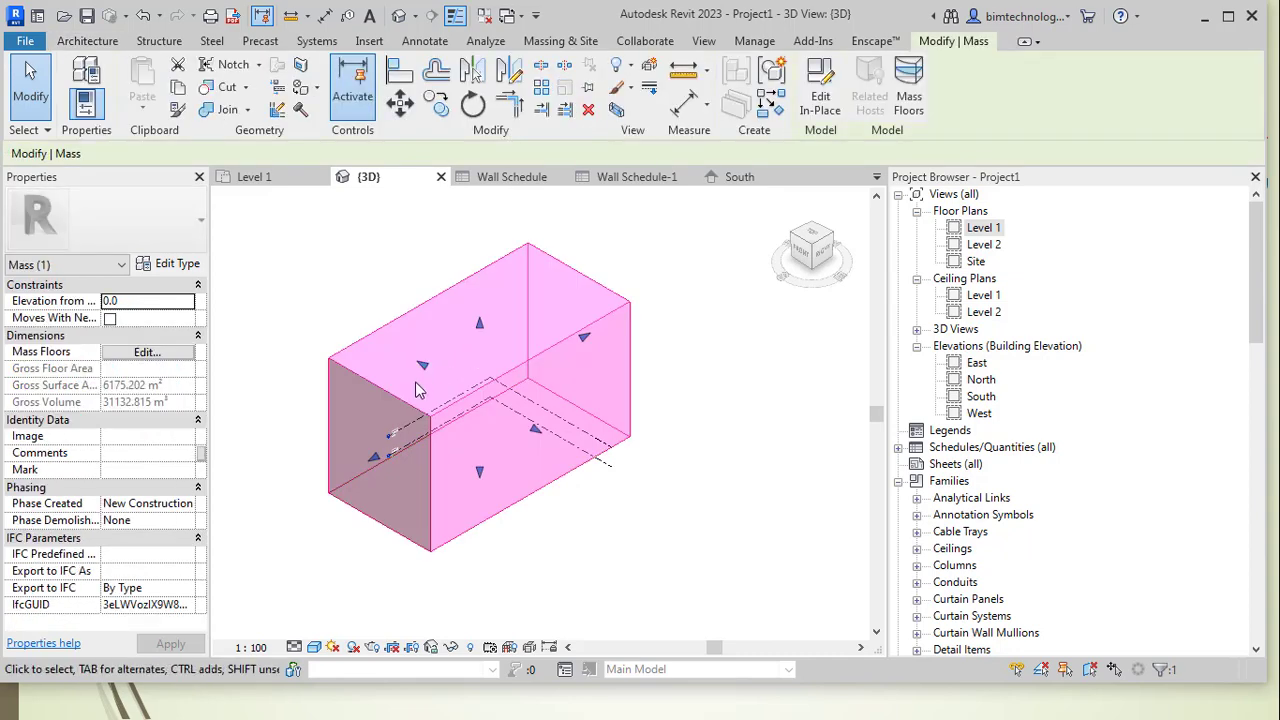
{"action": "left_click", "coordinate": [820, 90]}
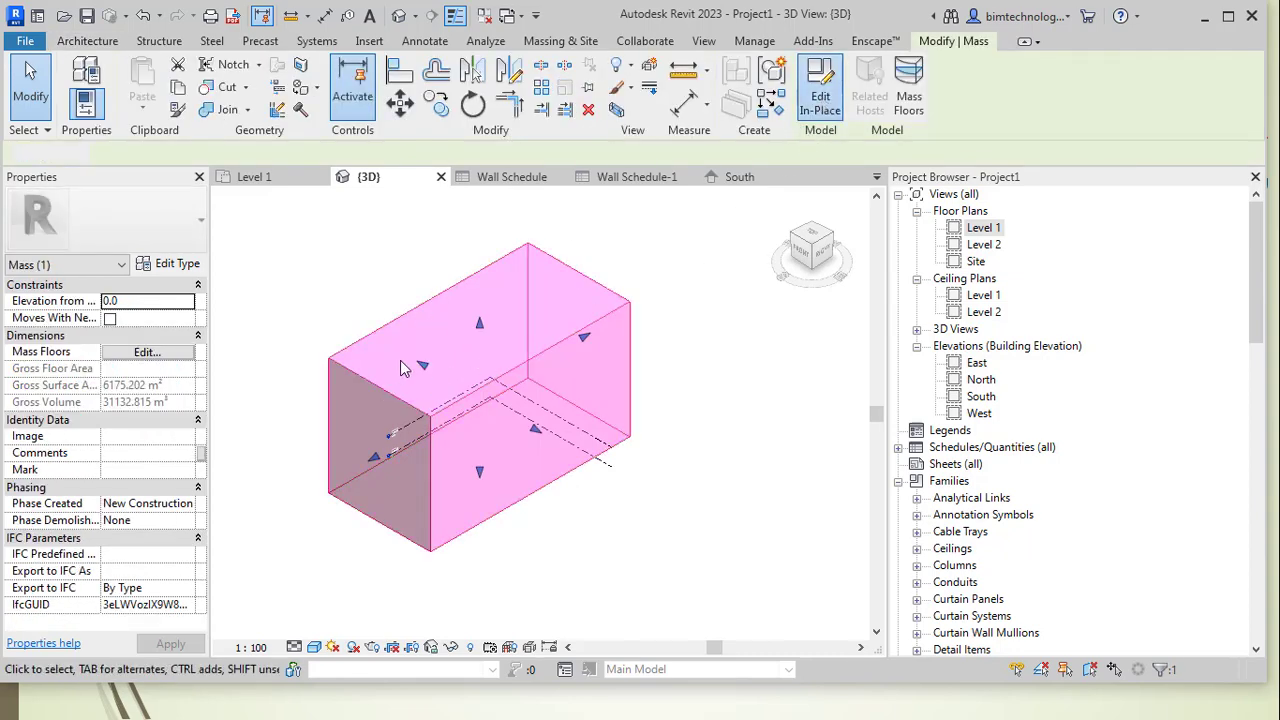
{"action": "left_click", "coordinate": [382, 390]}
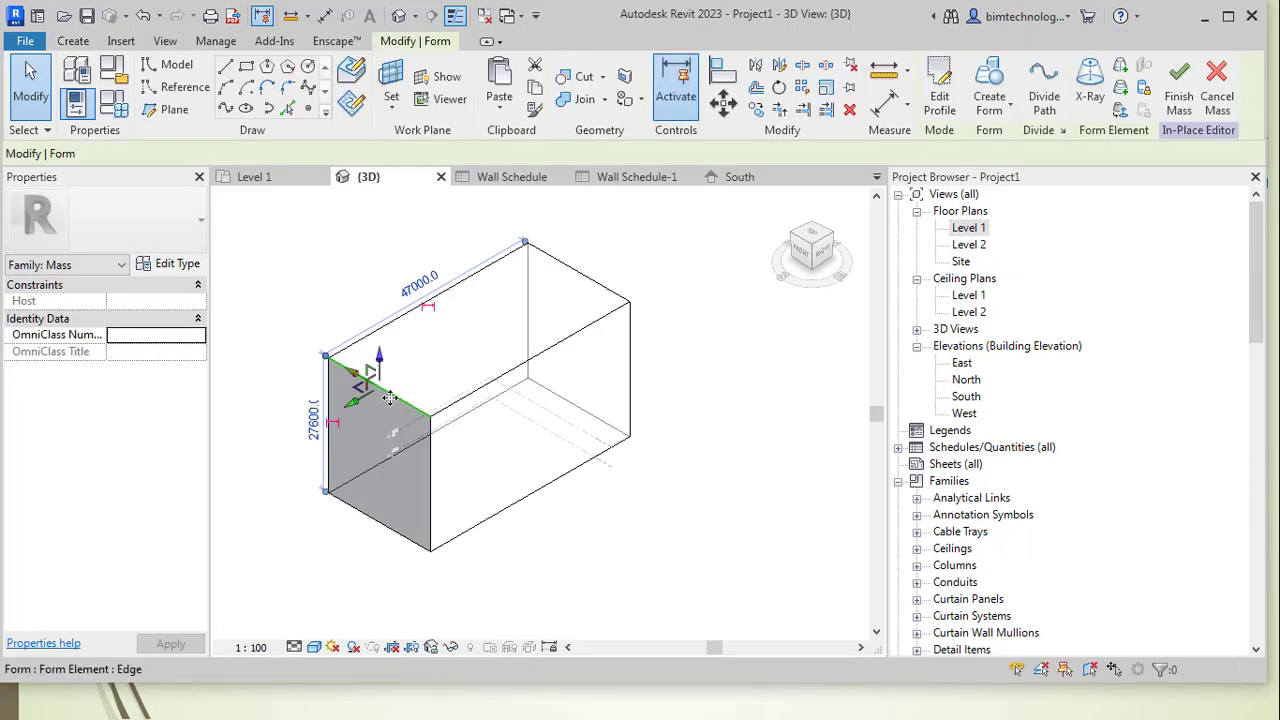
{"action": "left_click_drag", "start_coordinate": [367, 400], "coordinate": [381, 397]}
{"action": "left_click", "coordinate": [737, 320]}
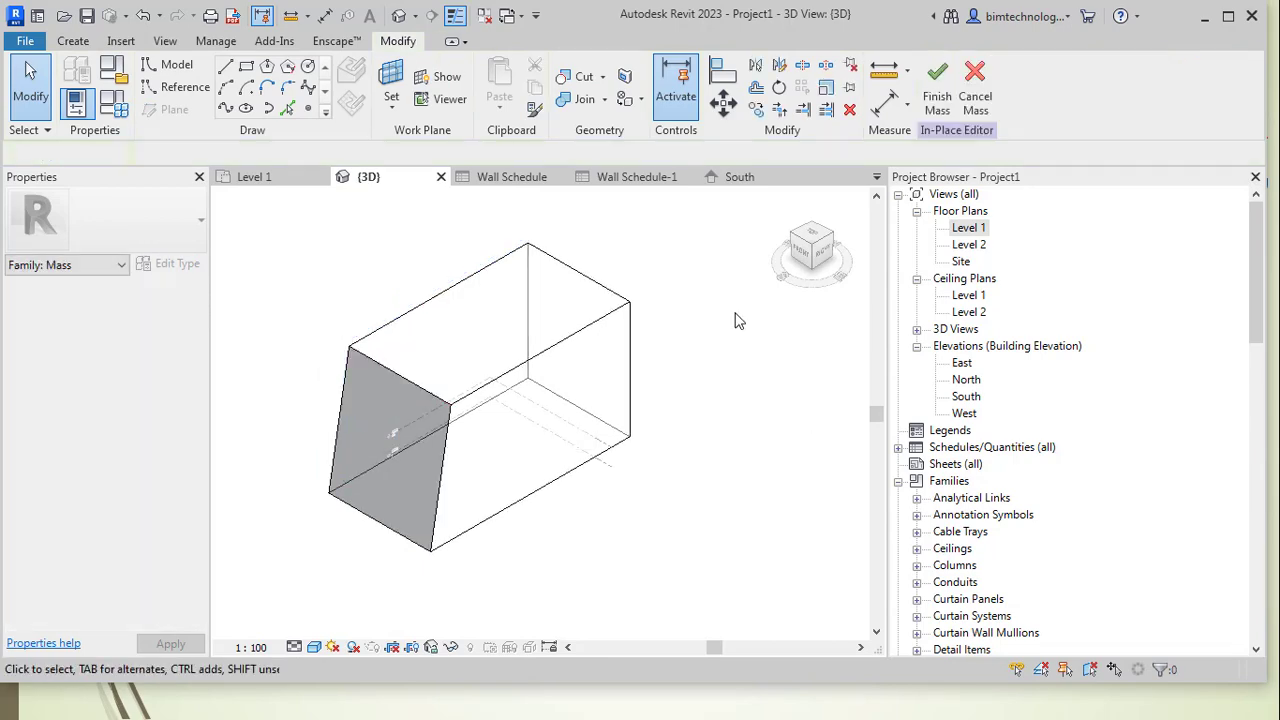
{"action": "left_click", "coordinate": [935, 112]}
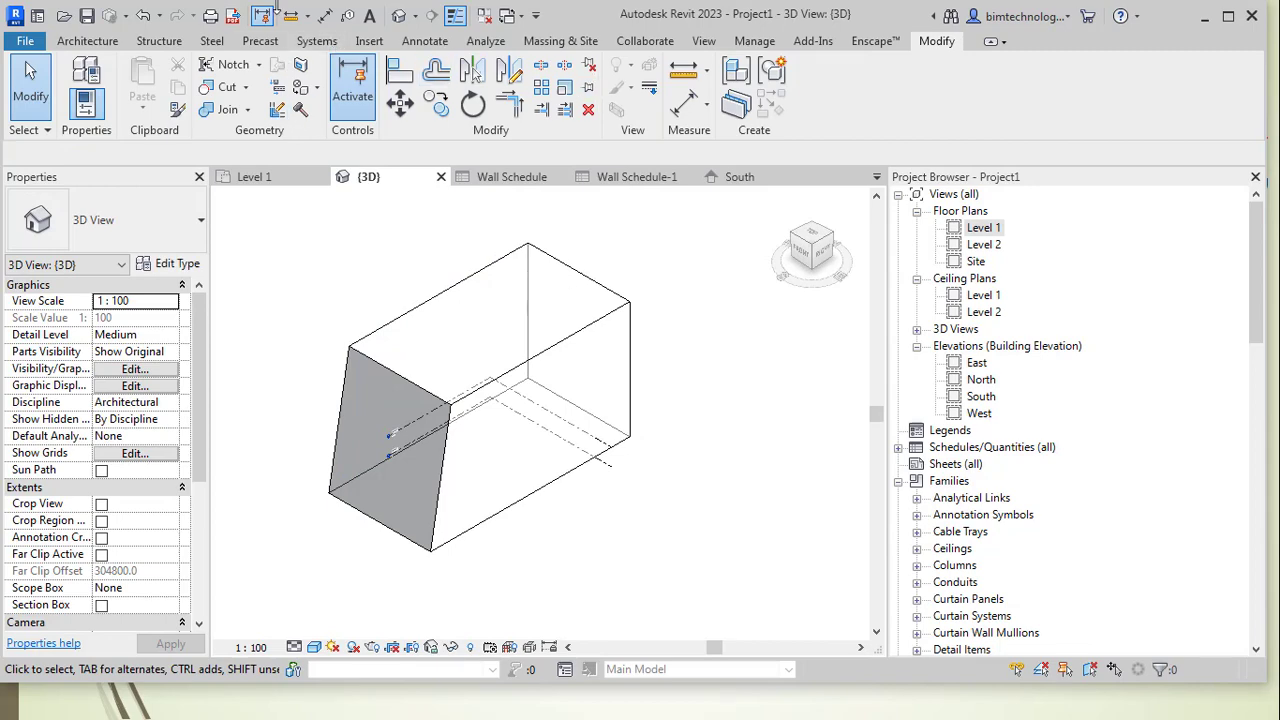
{"action": "scroll", "coordinate": [160, 66], "scroll_direction": "up", "scroll_amount": 10}
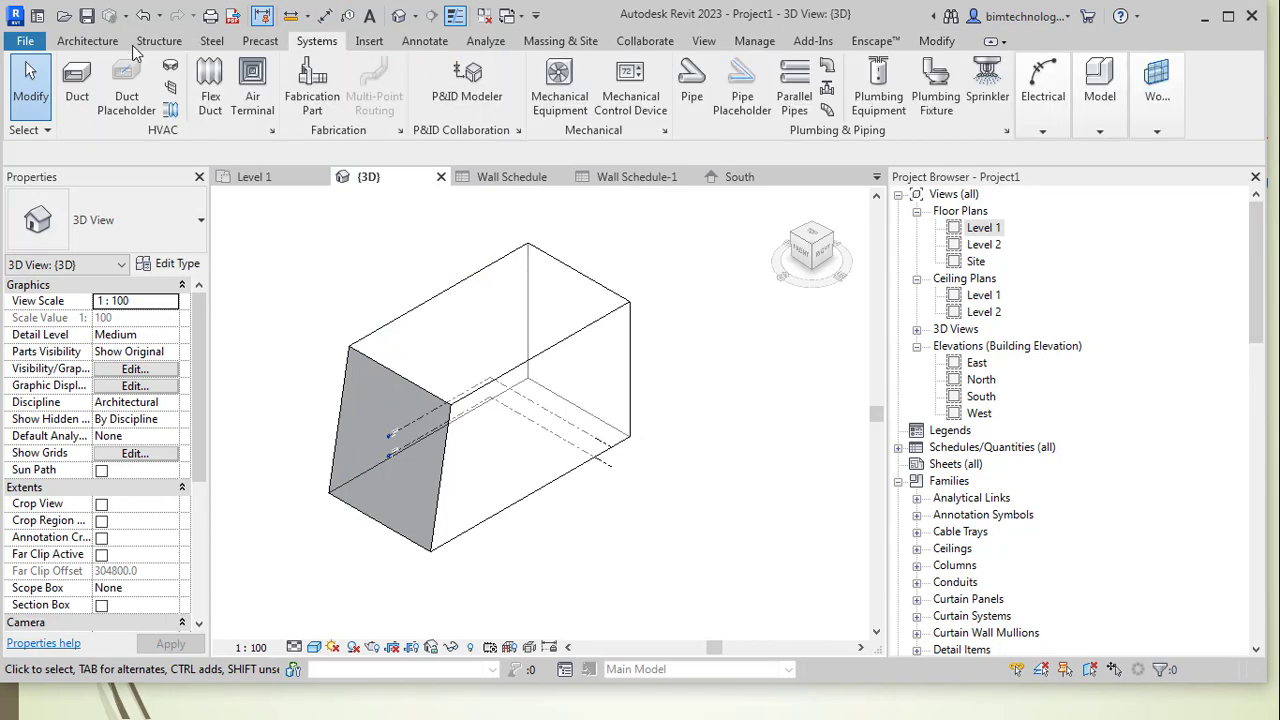
Step: Start a 1500 x 3000mm Curtain System by Face and pick the mass's slanted end face
{"action": "left_click", "coordinate": [90, 41]}
{"action": "left_click", "coordinate": [445, 64]}
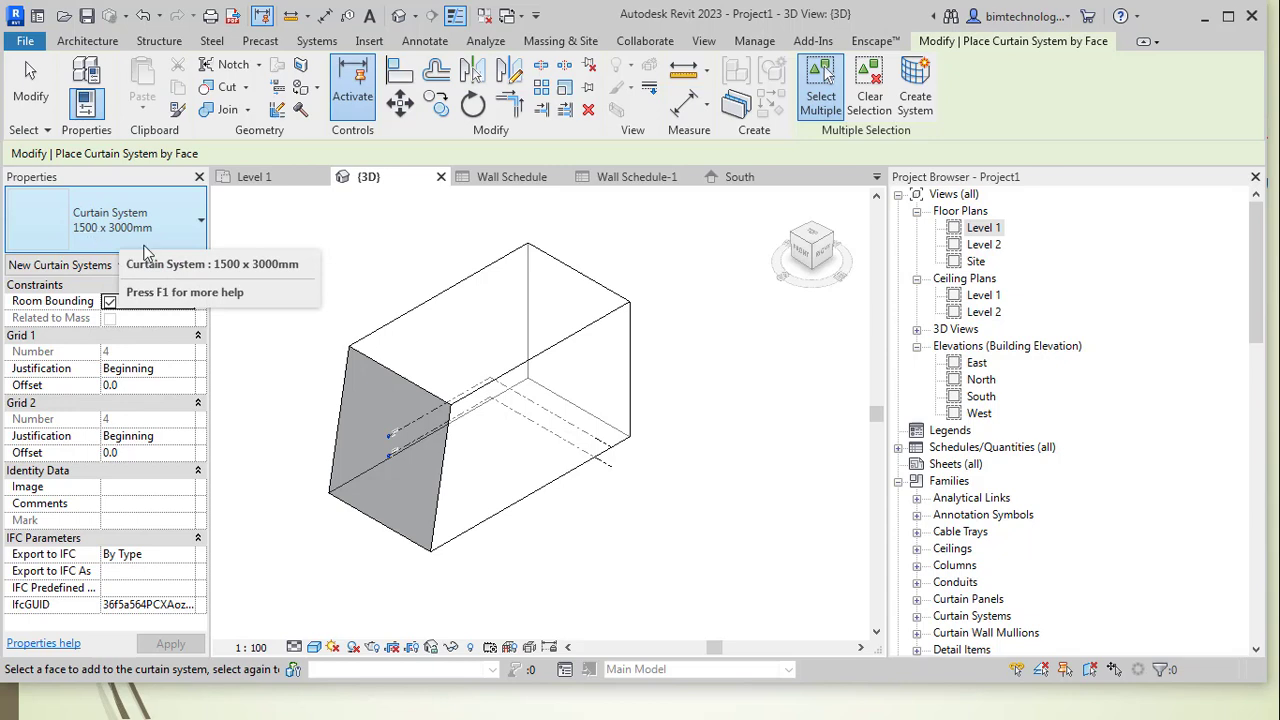
{"action": "left_click", "coordinate": [140, 245]}
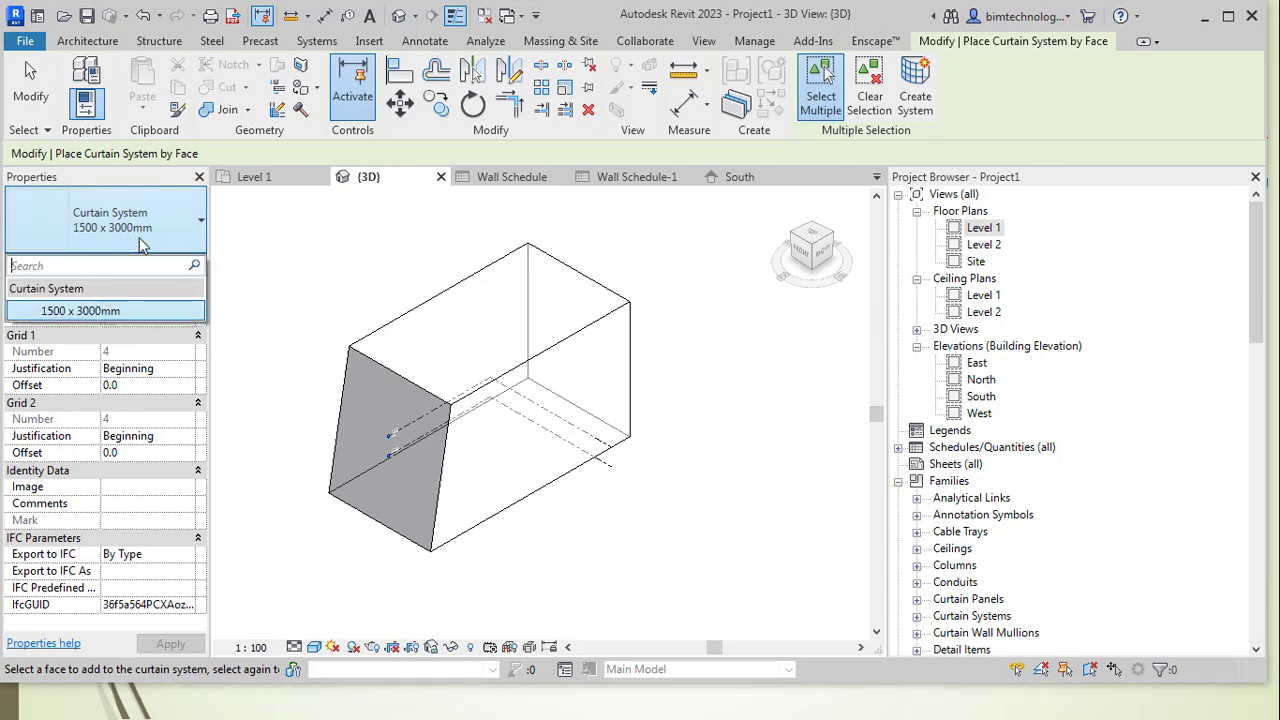
{"action": "left_click", "coordinate": [115, 311]}
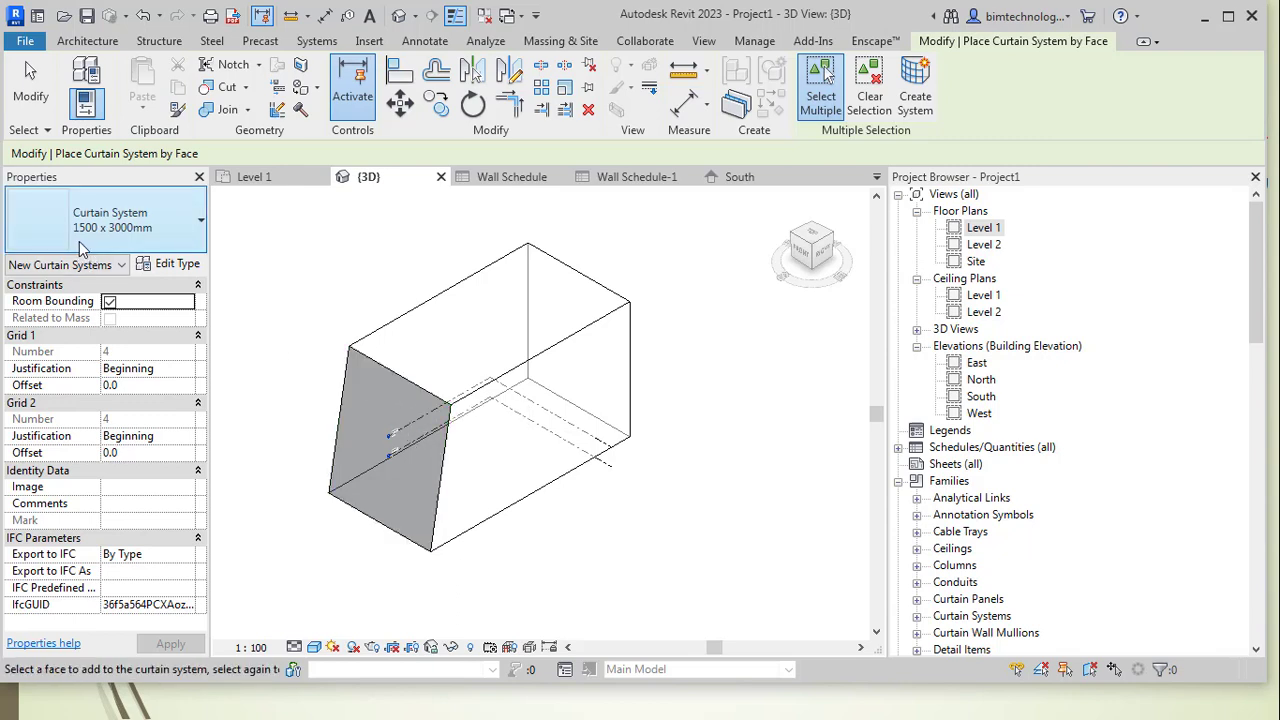
{"action": "left_click", "coordinate": [380, 382]}
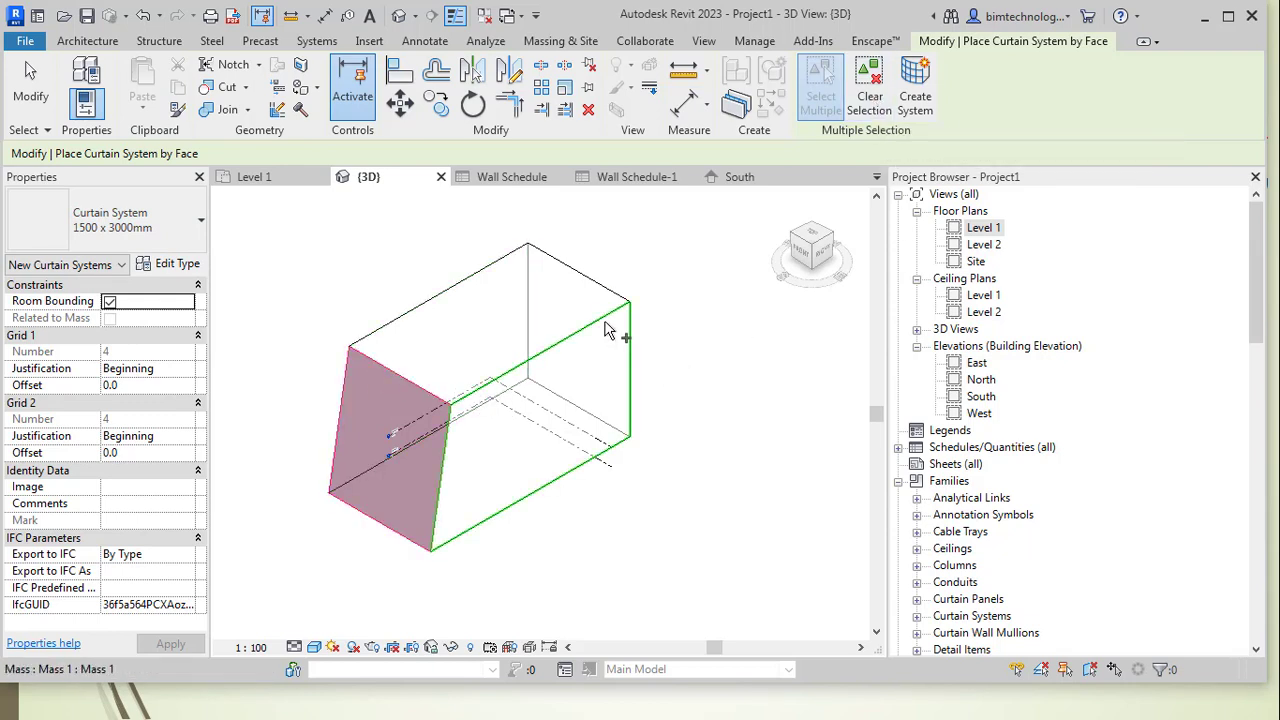
Step: Create the curtain system on the slanted face, then select it and orbit the view toward it
{"action": "left_click", "coordinate": [915, 98]}
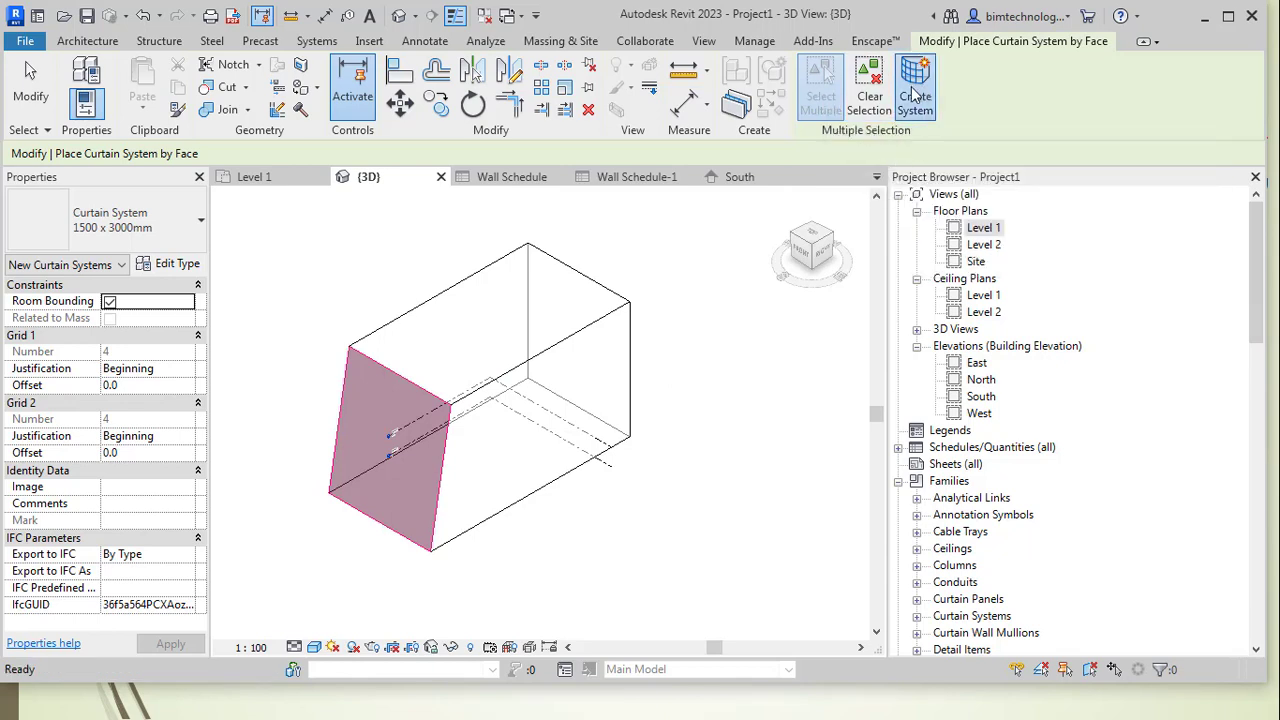
{"action": "scroll", "coordinate": [314, 443], "scroll_direction": "up", "scroll_amount": 3}
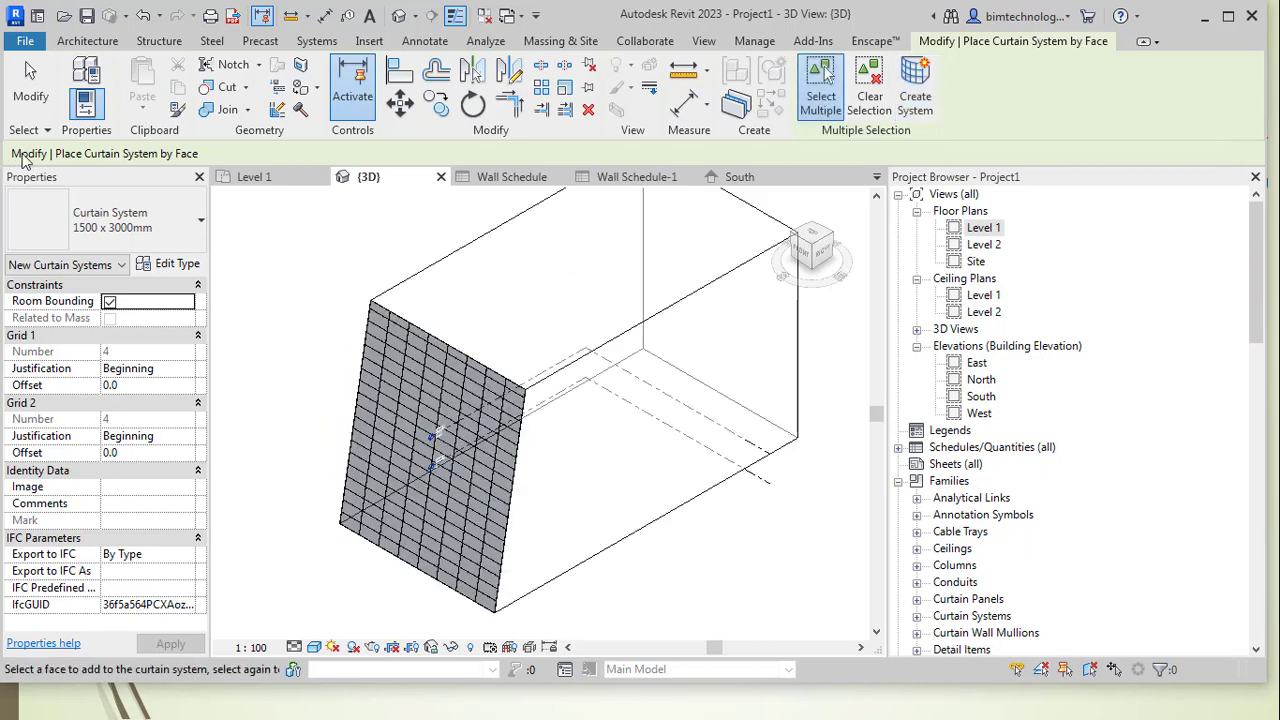
{"action": "left_click", "coordinate": [30, 100]}
{"action": "scroll", "coordinate": [368, 582], "scroll_direction": "up", "scroll_amount": 2}
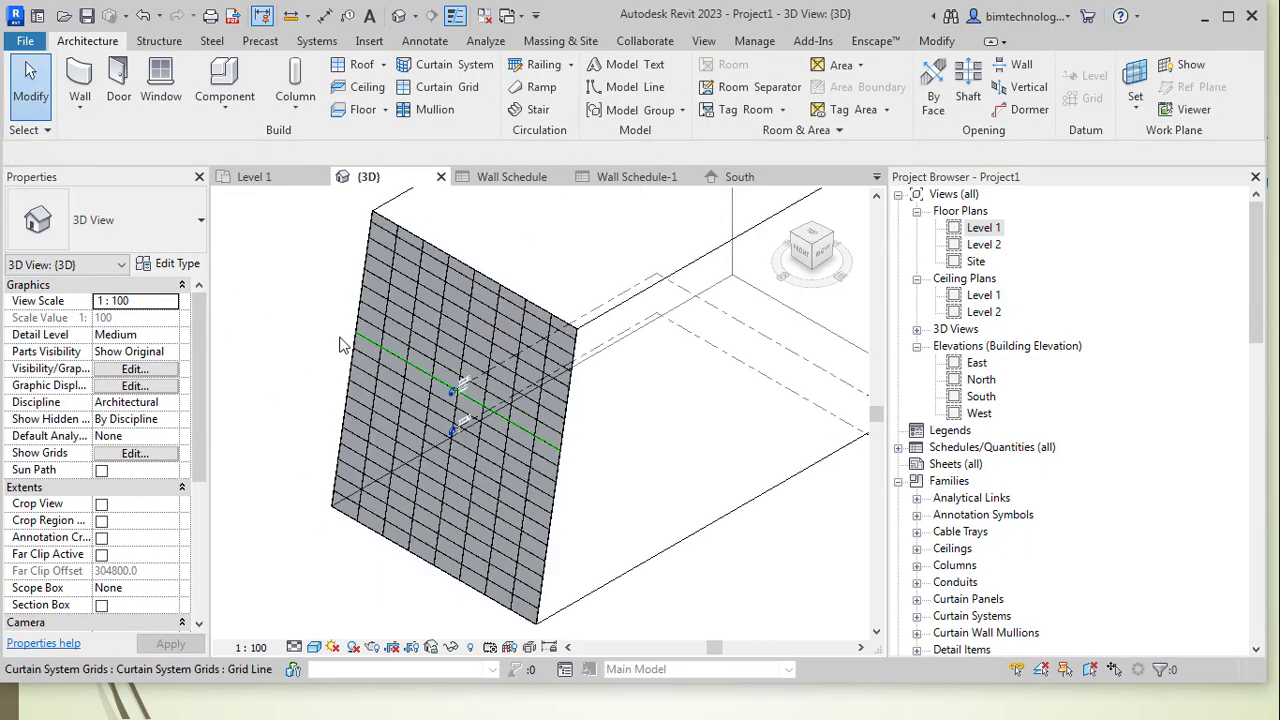
{"action": "left_click", "coordinate": [508, 295]}
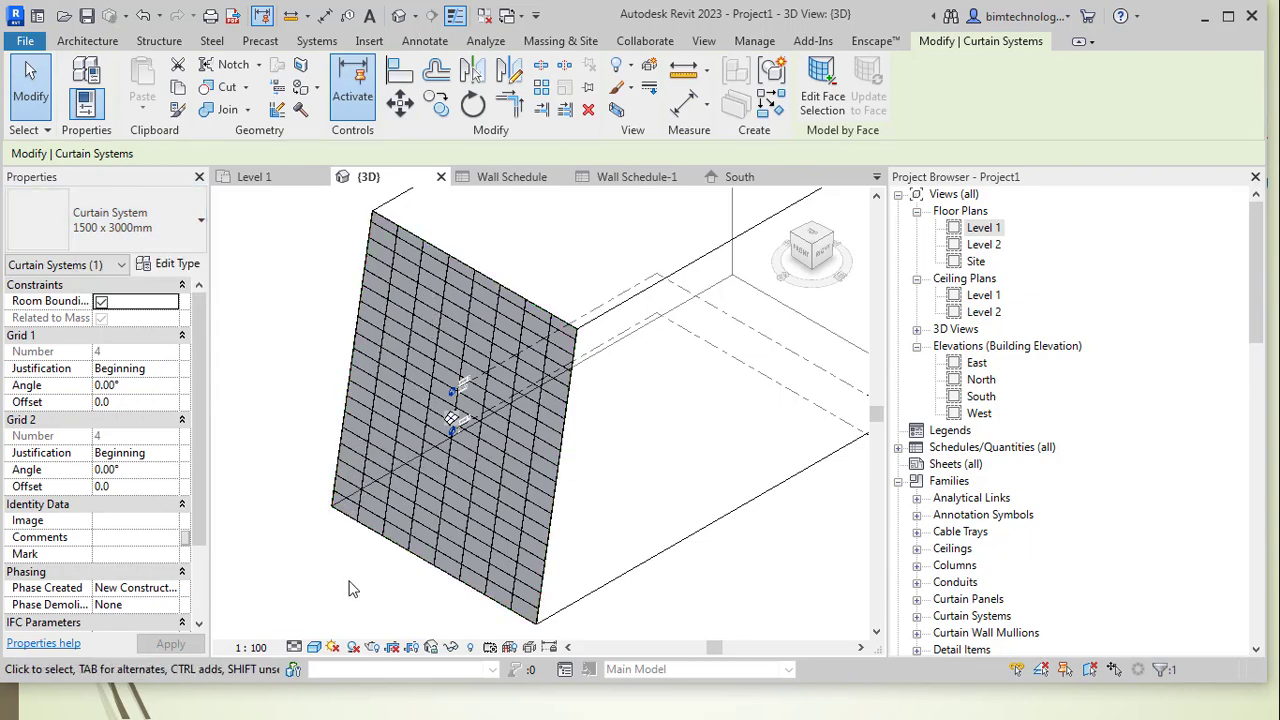
{"action": "middle_click_drag", "start_coordinate": [348, 589], "coordinate": [338, 585], "text": "shift"}
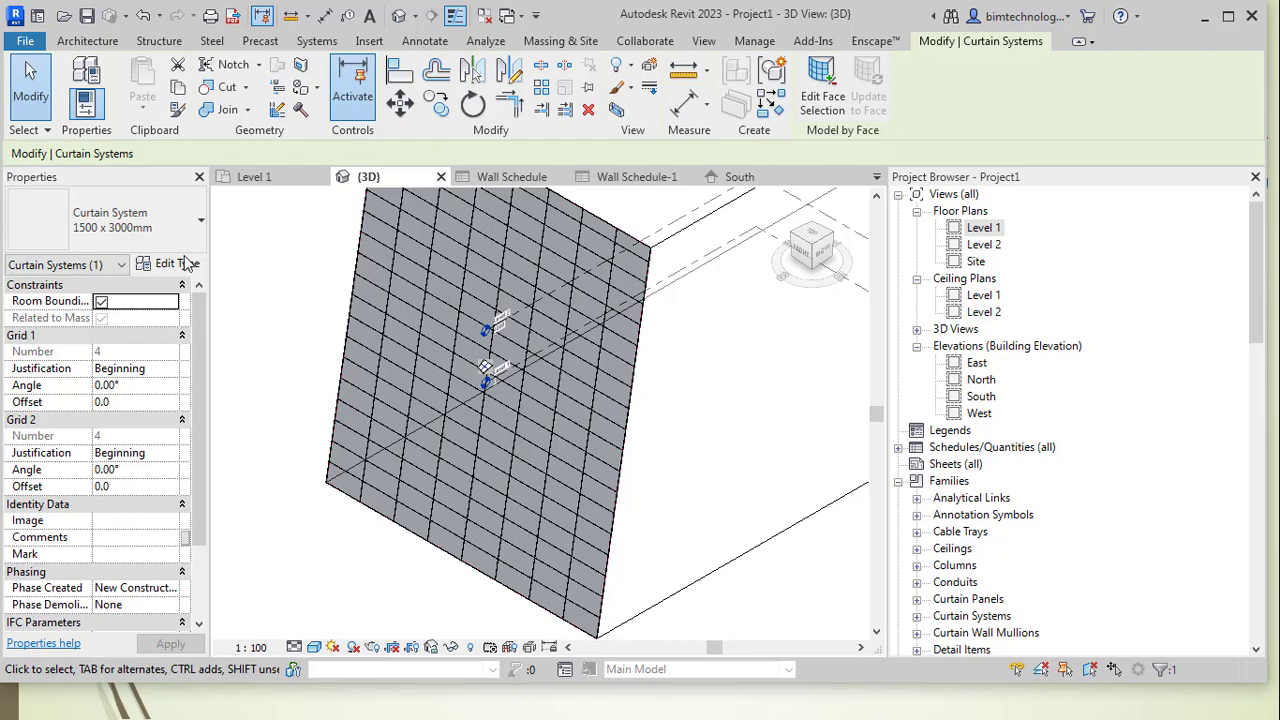
Step: Give the curtain system type glazed panels and Grid 1 Maximum Spacing, with both grids adjusting for mullion size
{"action": "left_click", "coordinate": [172, 264]}
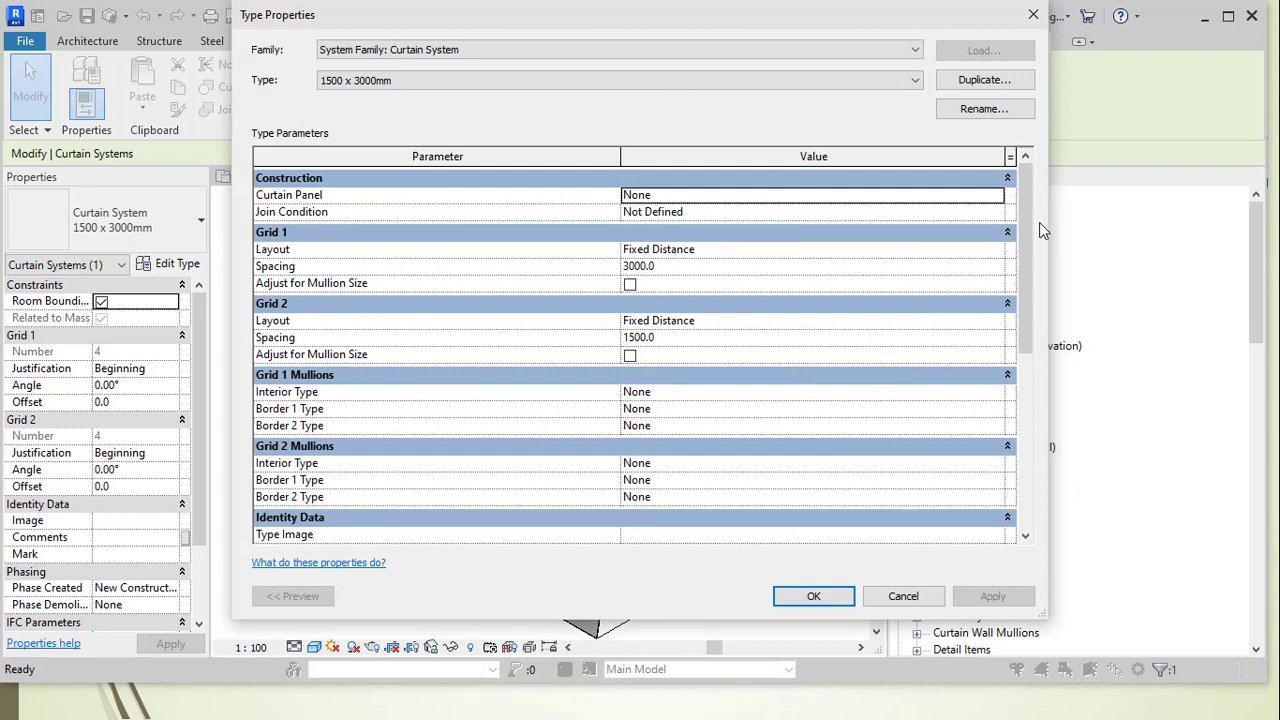
{"action": "left_click", "coordinate": [997, 195]}
{"action": "left_click", "coordinate": [997, 195]}
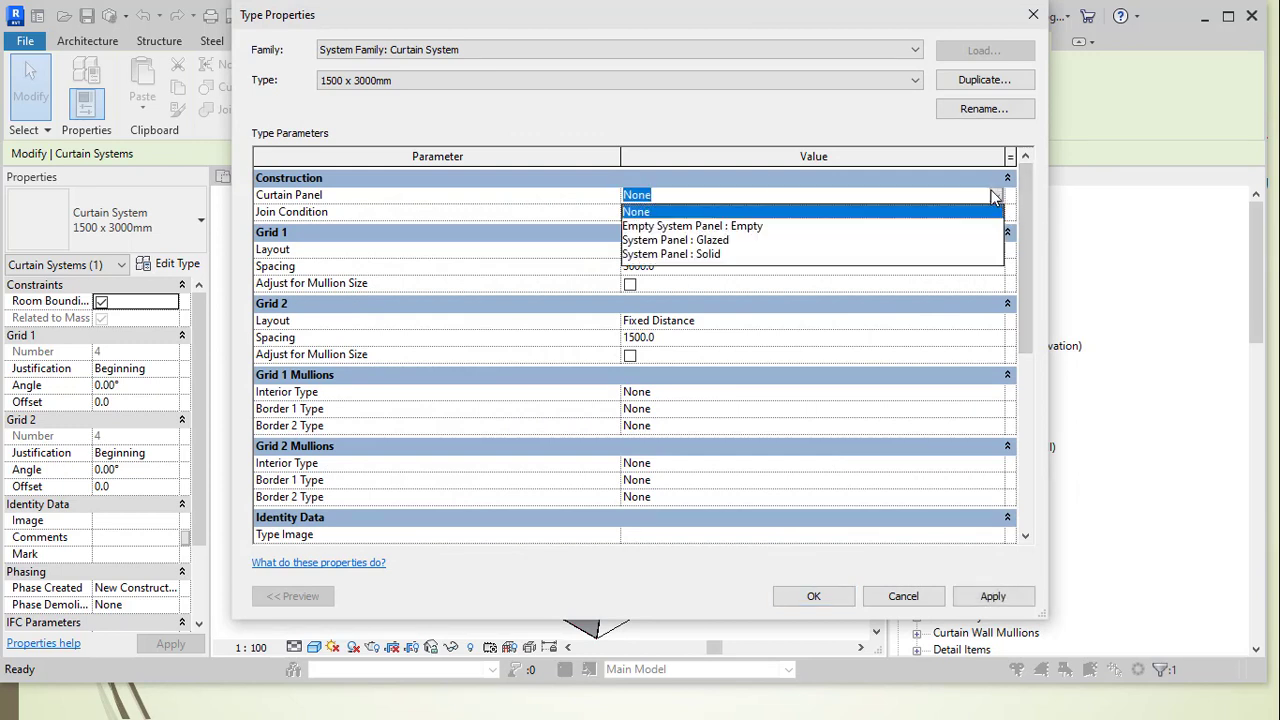
{"action": "left_click", "coordinate": [712, 242]}
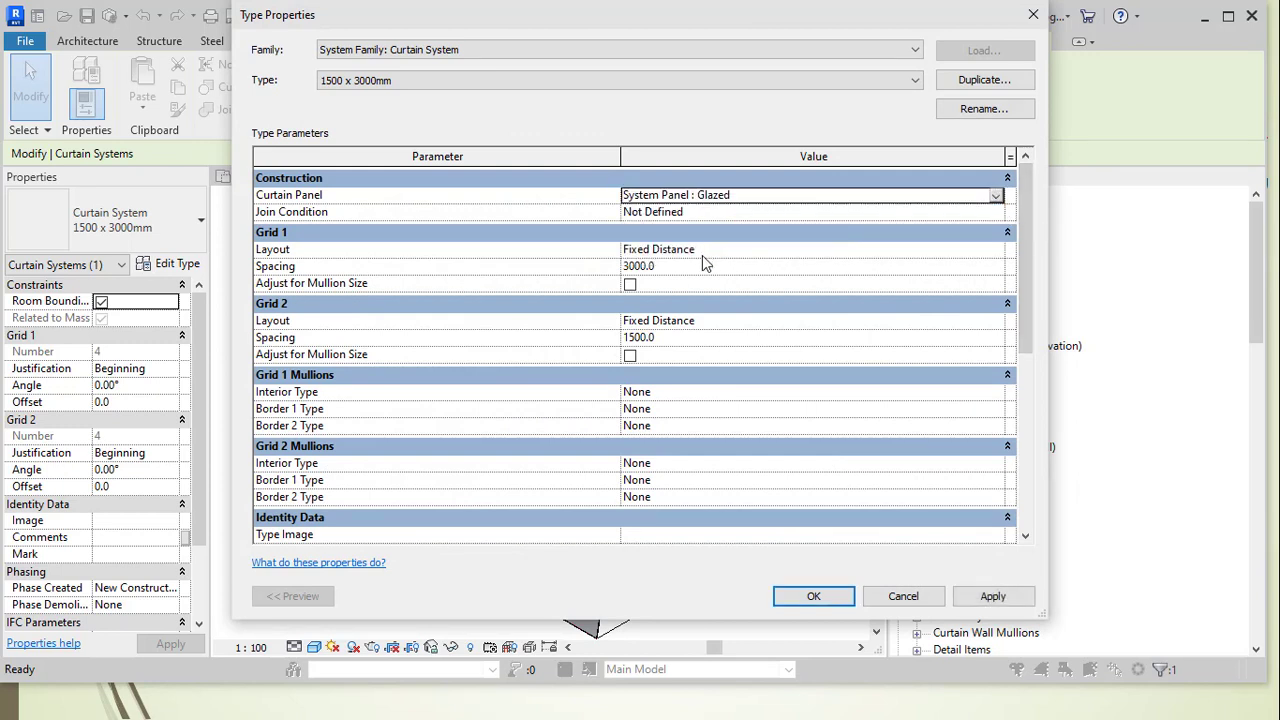
{"action": "left_click", "coordinate": [717, 250]}
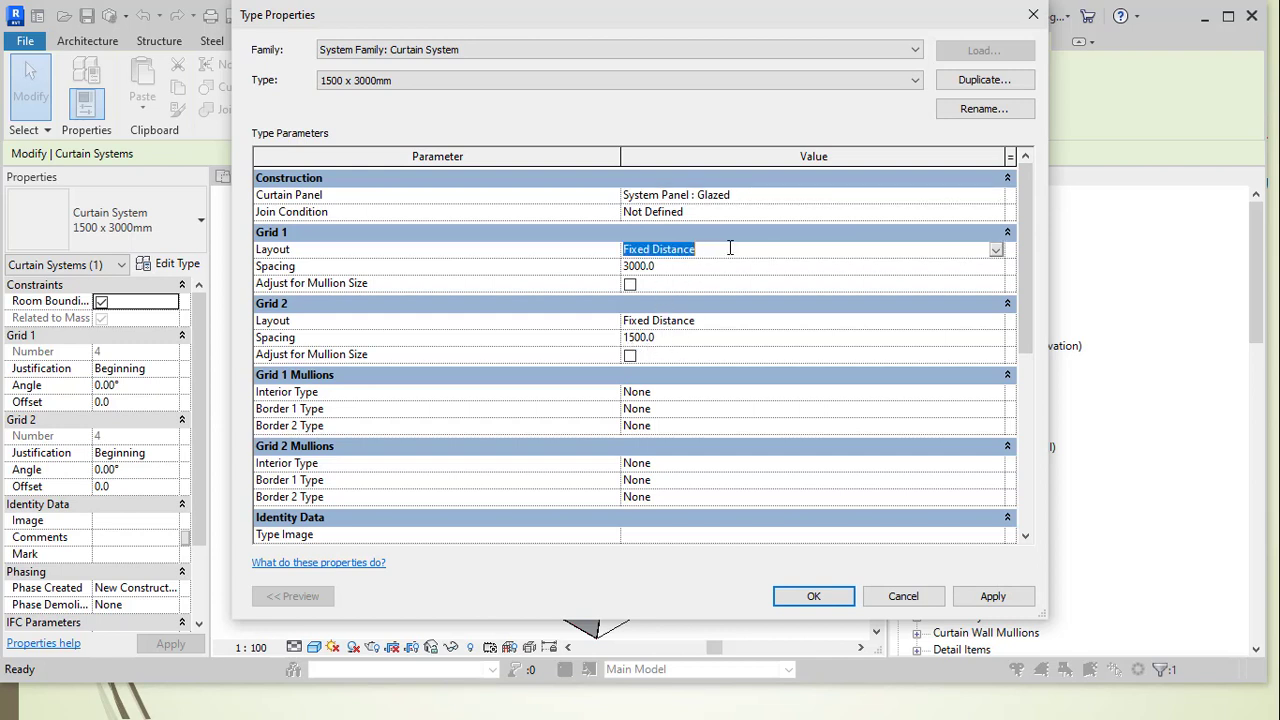
{"action": "left_click", "coordinate": [995, 250]}
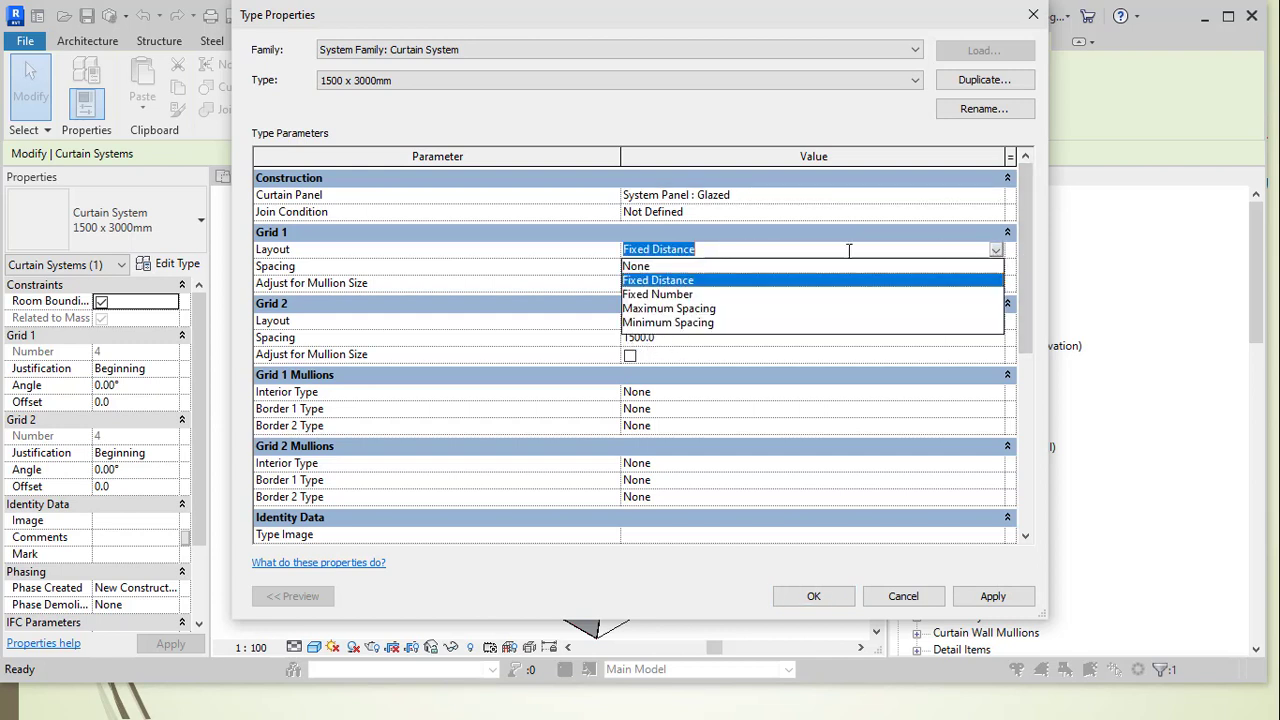
{"action": "left_click", "coordinate": [692, 309]}
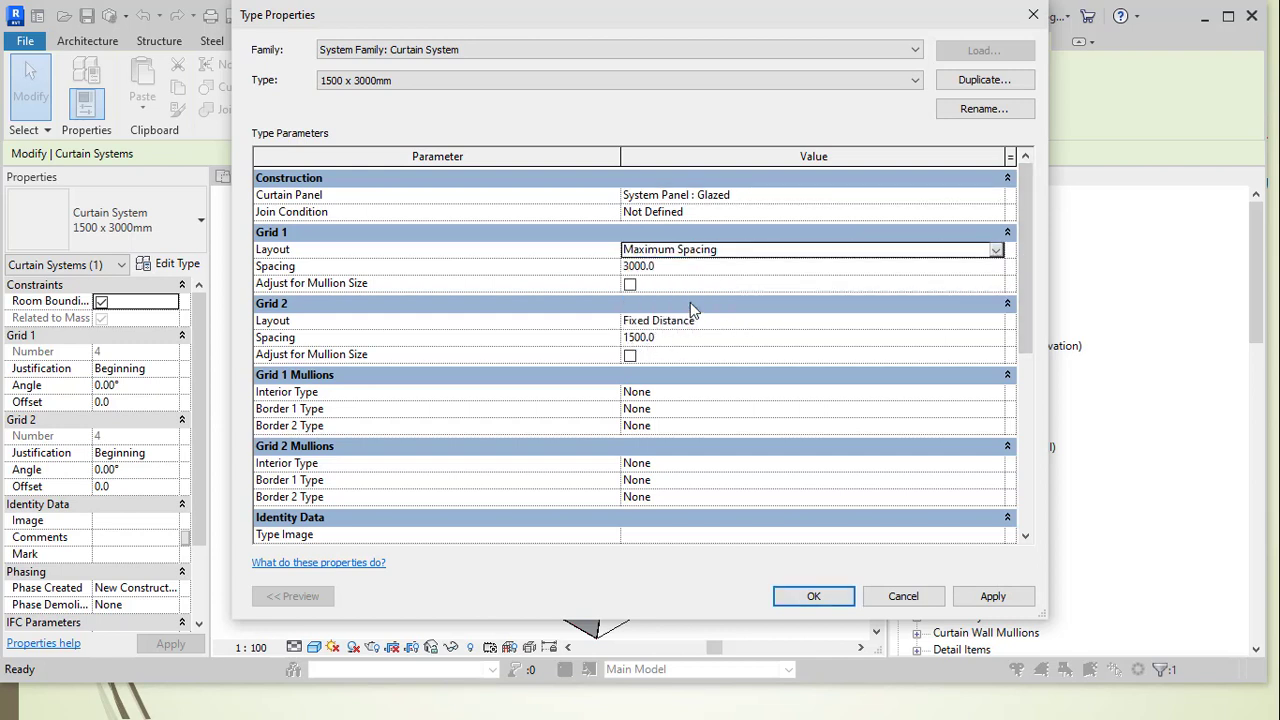
{"action": "left_click", "coordinate": [997, 340]}
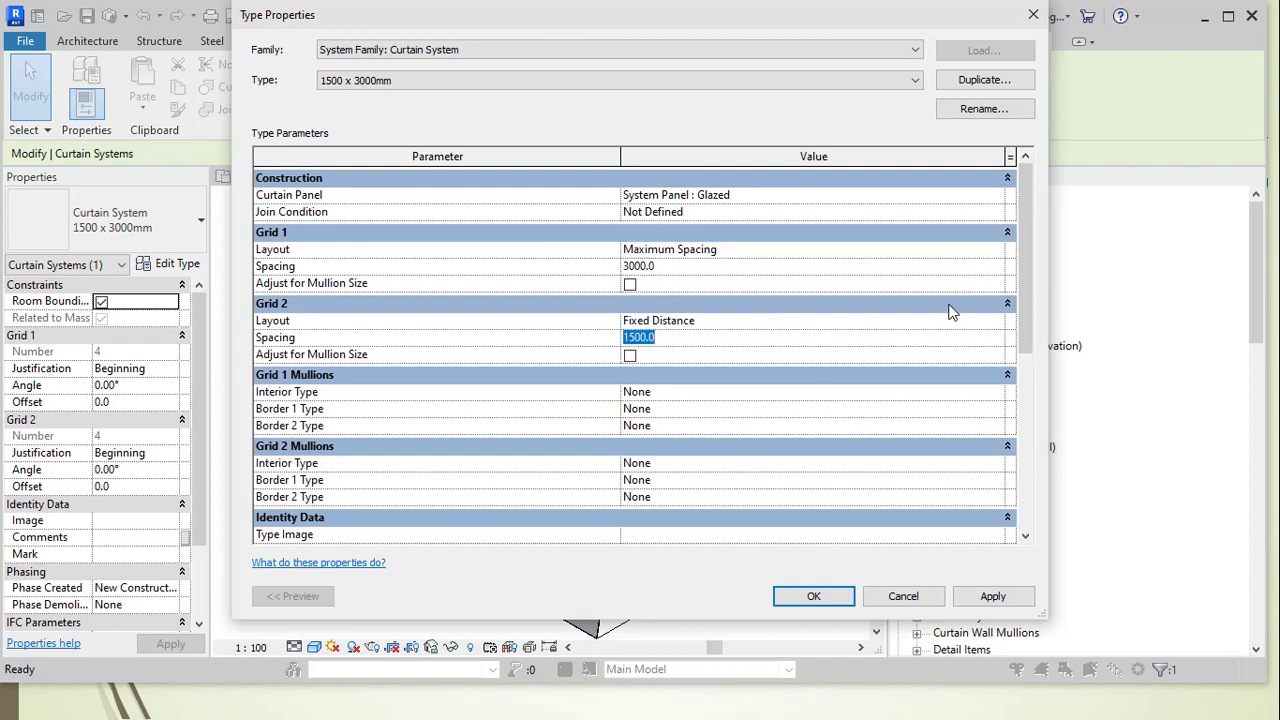
{"action": "left_click", "coordinate": [1001, 330]}
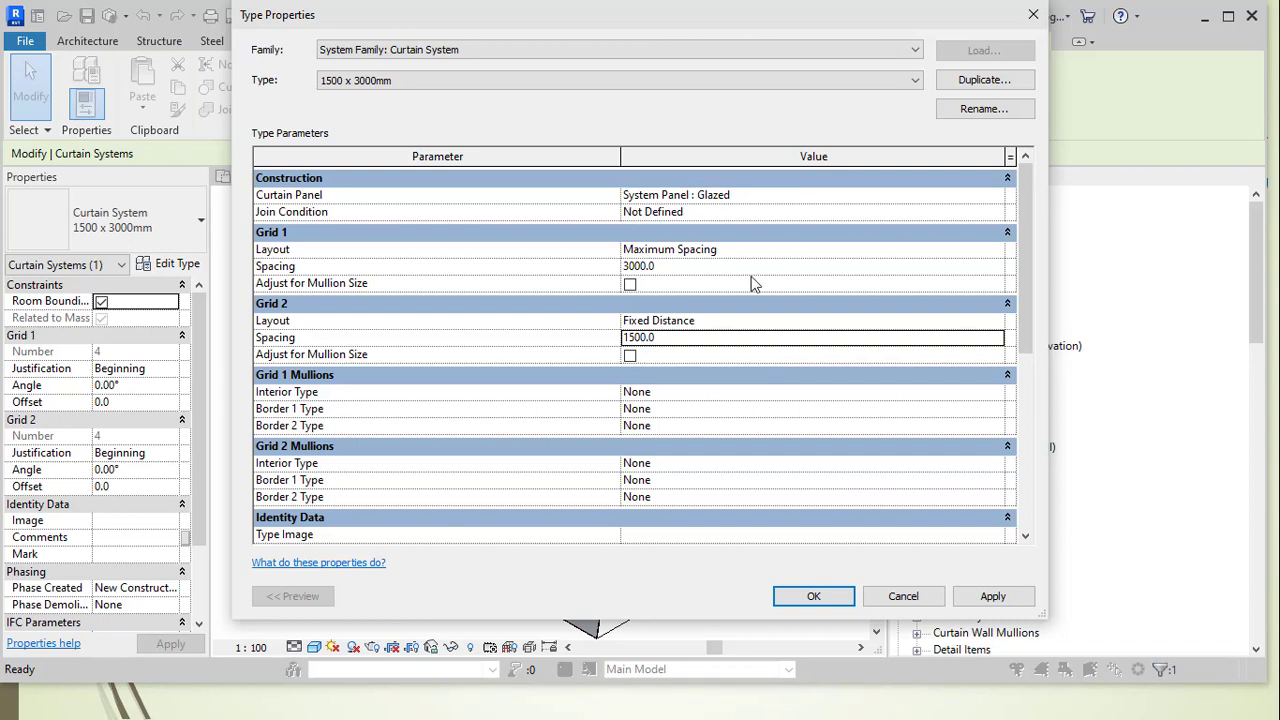
{"action": "left_click", "coordinate": [630, 285]}
{"action": "left_click", "coordinate": [629, 357]}
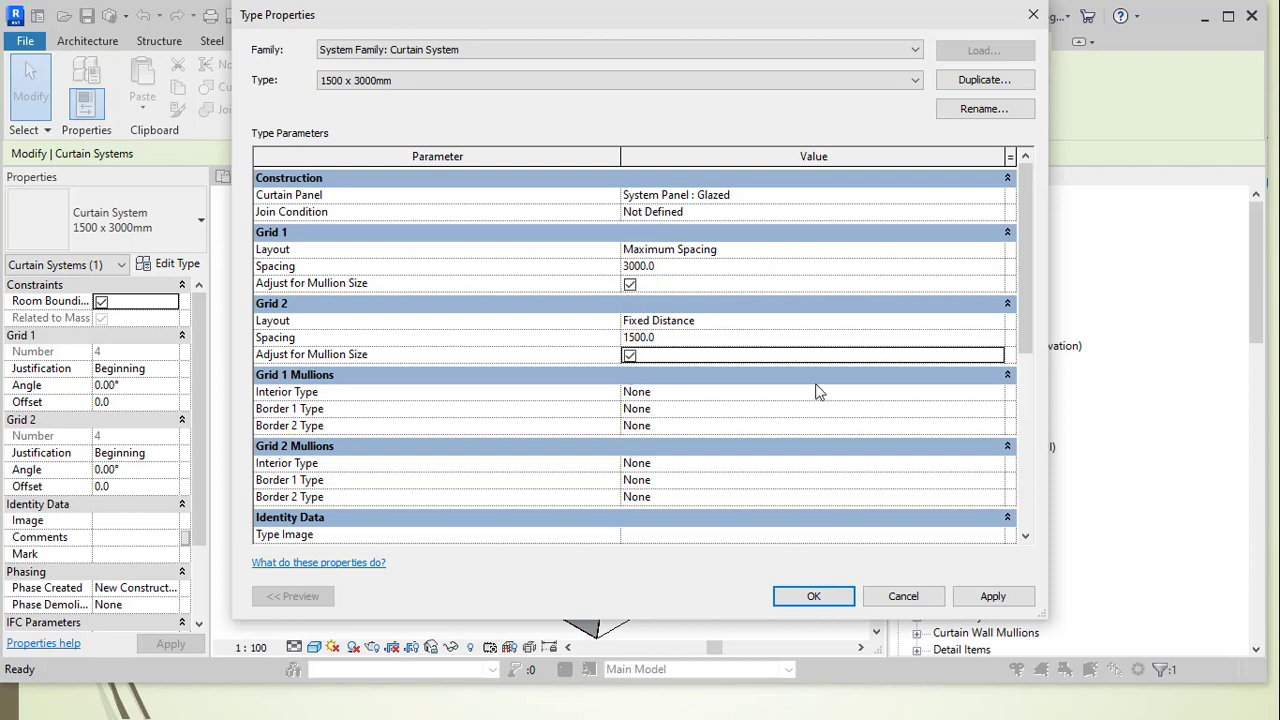
Step: Set Grid 1 interior and both border mullions to Rectangular Mullion : 50 x 150mm
{"action": "left_click", "coordinate": [988, 393]}
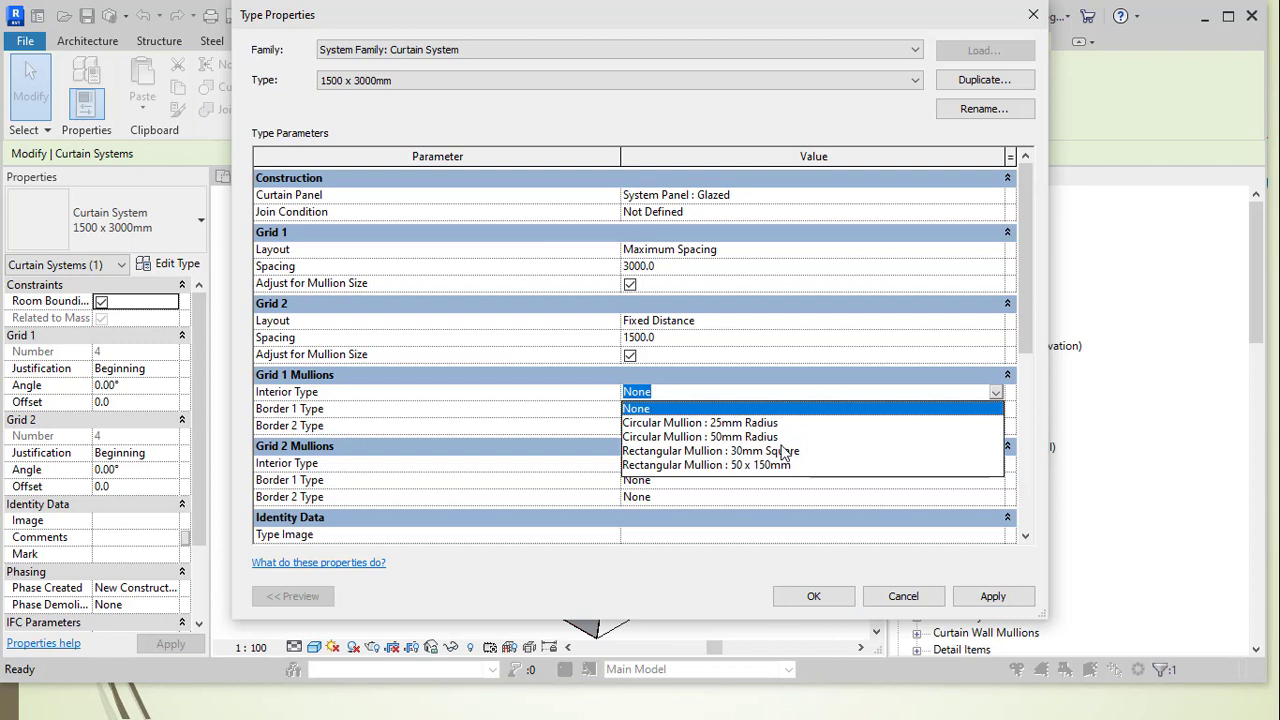
{"action": "left_click", "coordinate": [735, 440]}
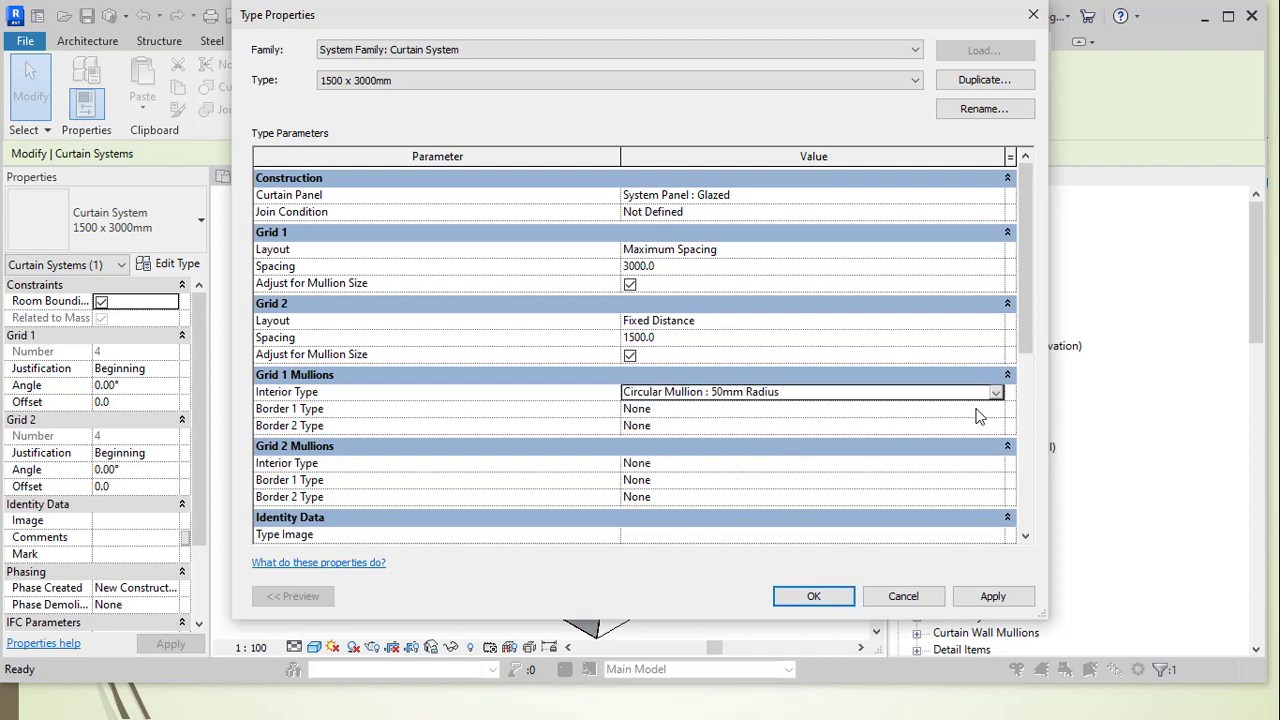
{"action": "left_click", "coordinate": [997, 392]}
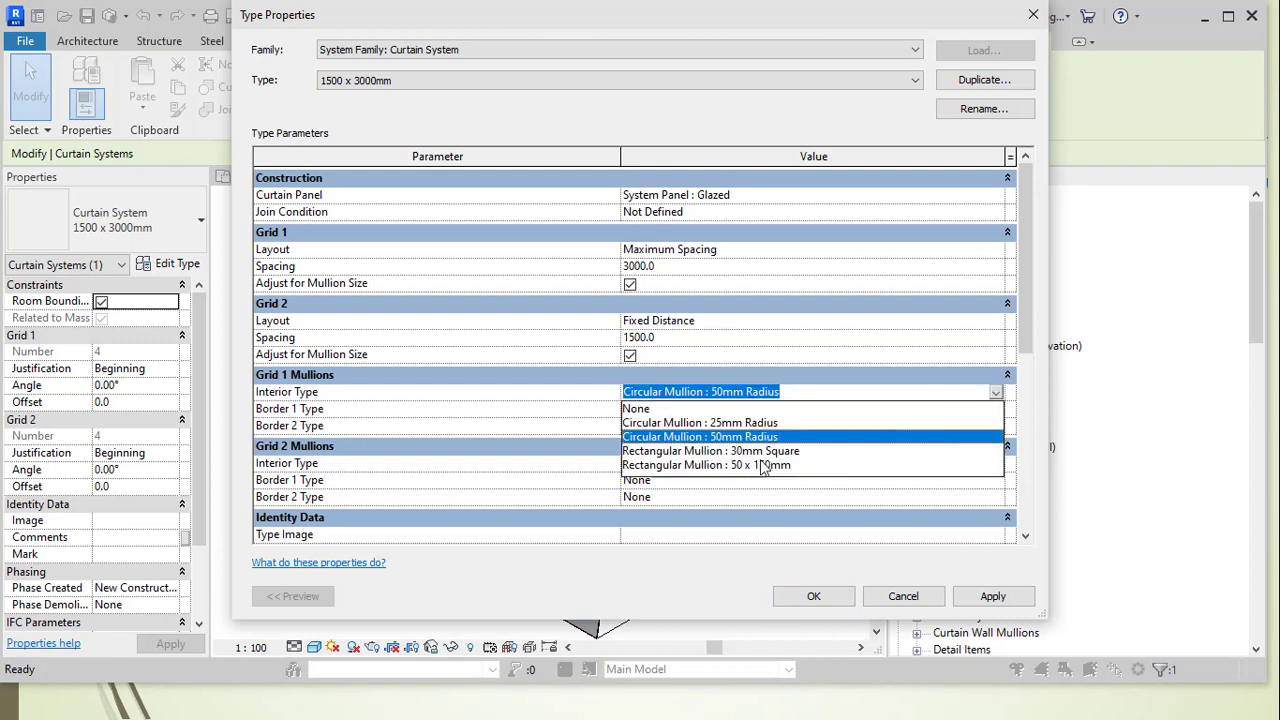
{"action": "left_click", "coordinate": [763, 465]}
{"action": "left_click", "coordinate": [998, 411]}
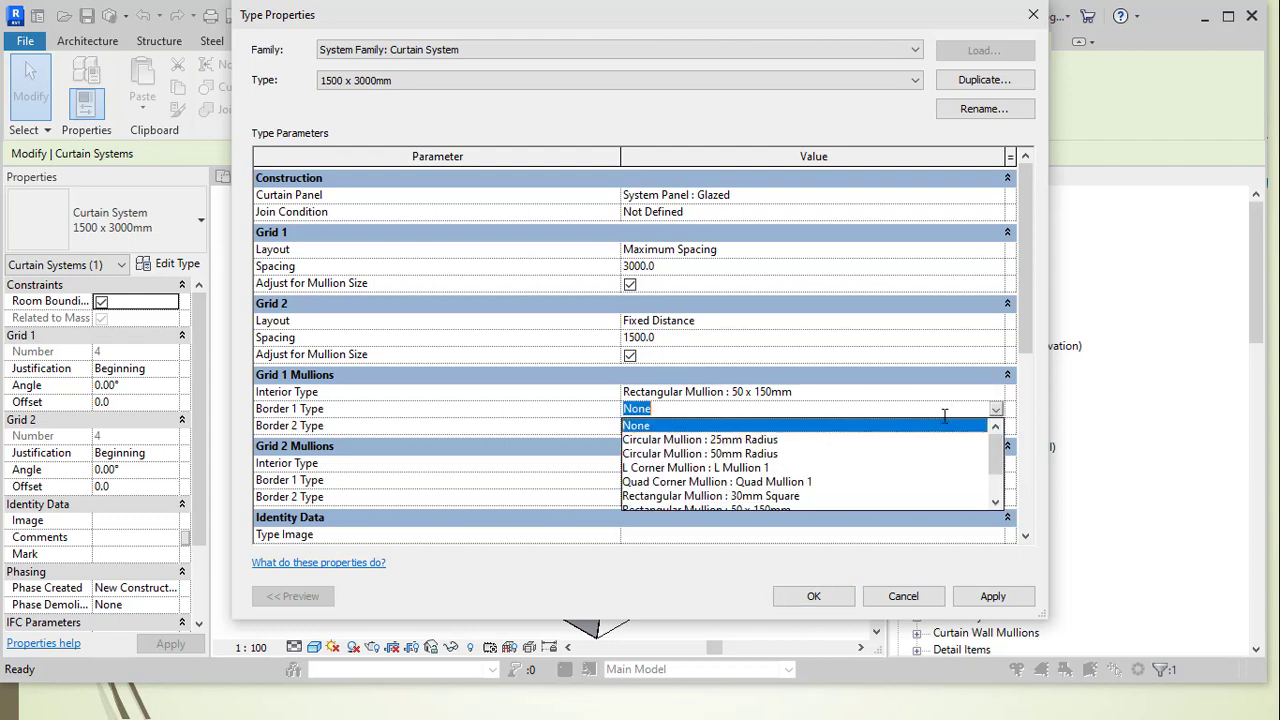
{"action": "scroll", "coordinate": [785, 484], "scroll_direction": "down", "scroll_amount": 1}
{"action": "left_click", "coordinate": [780, 467]}
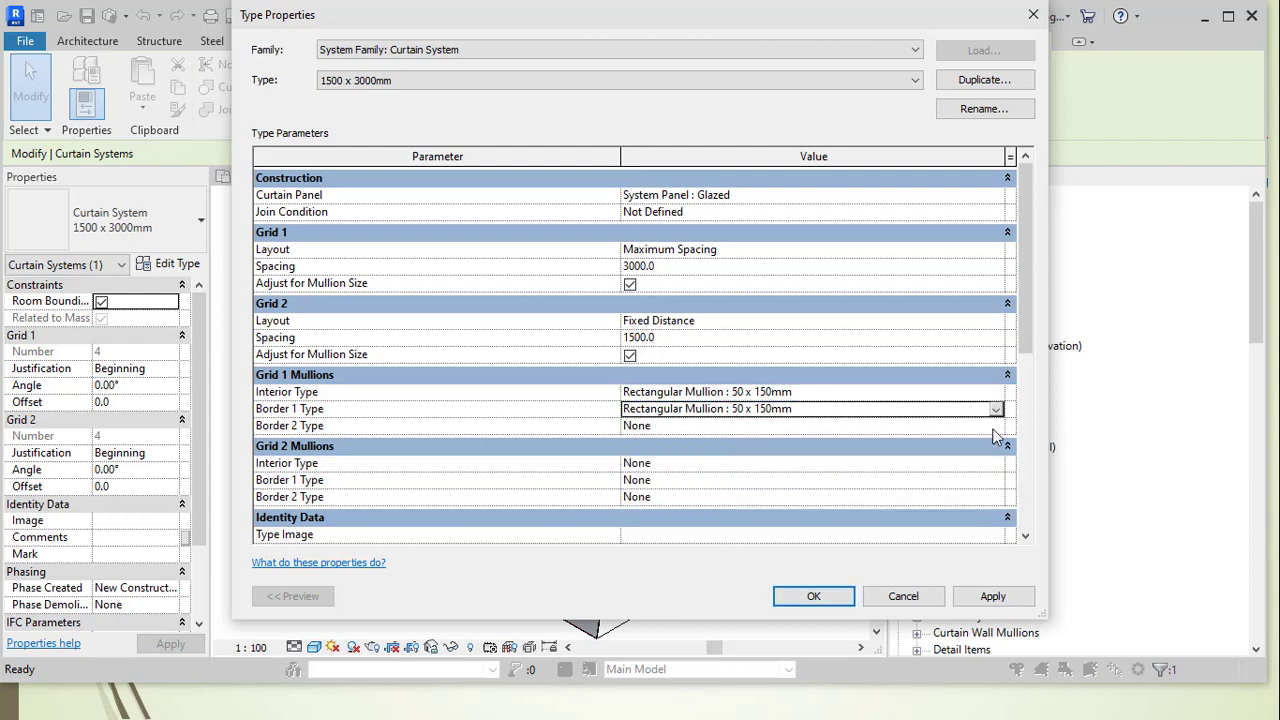
{"action": "left_click", "coordinate": [996, 428]}
{"action": "scroll", "coordinate": [806, 492], "scroll_direction": "down", "scroll_amount": 1}
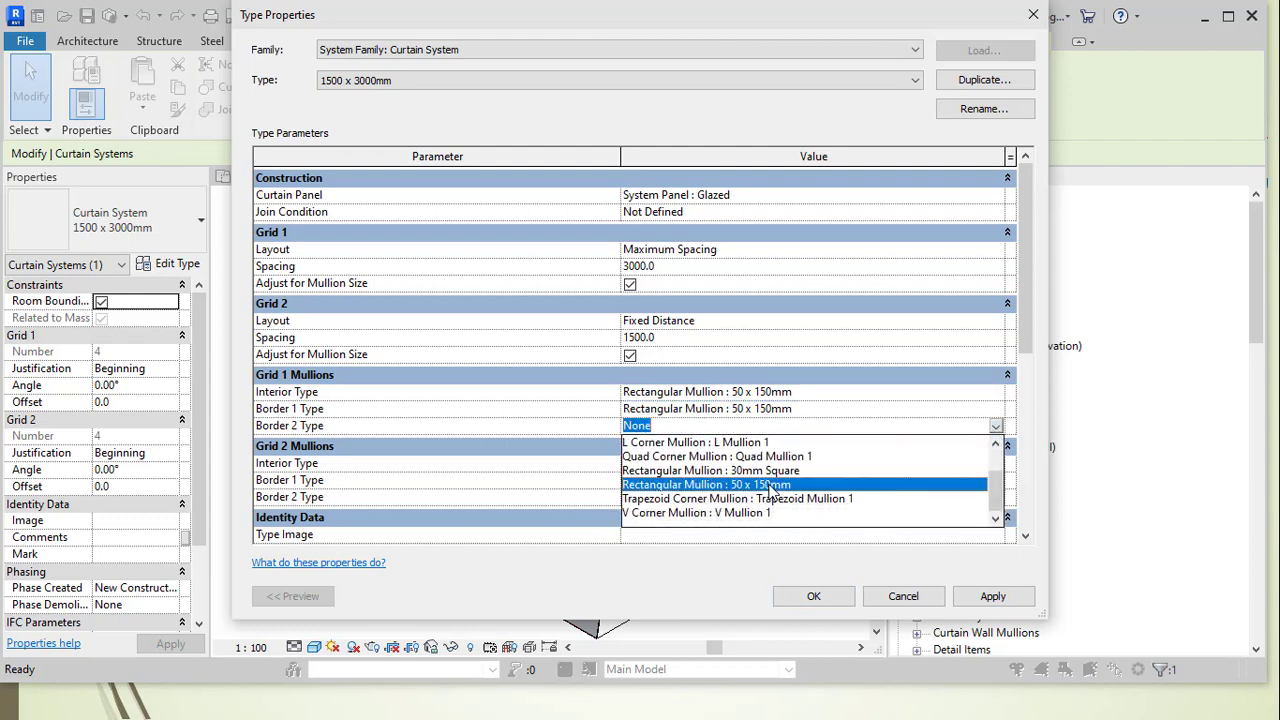
{"action": "left_click", "coordinate": [772, 489]}
Step: Set Grid 2 interior and both border mullions to Rectangular 50 x 150mm and apply the type changes
{"action": "left_click", "coordinate": [998, 465]}
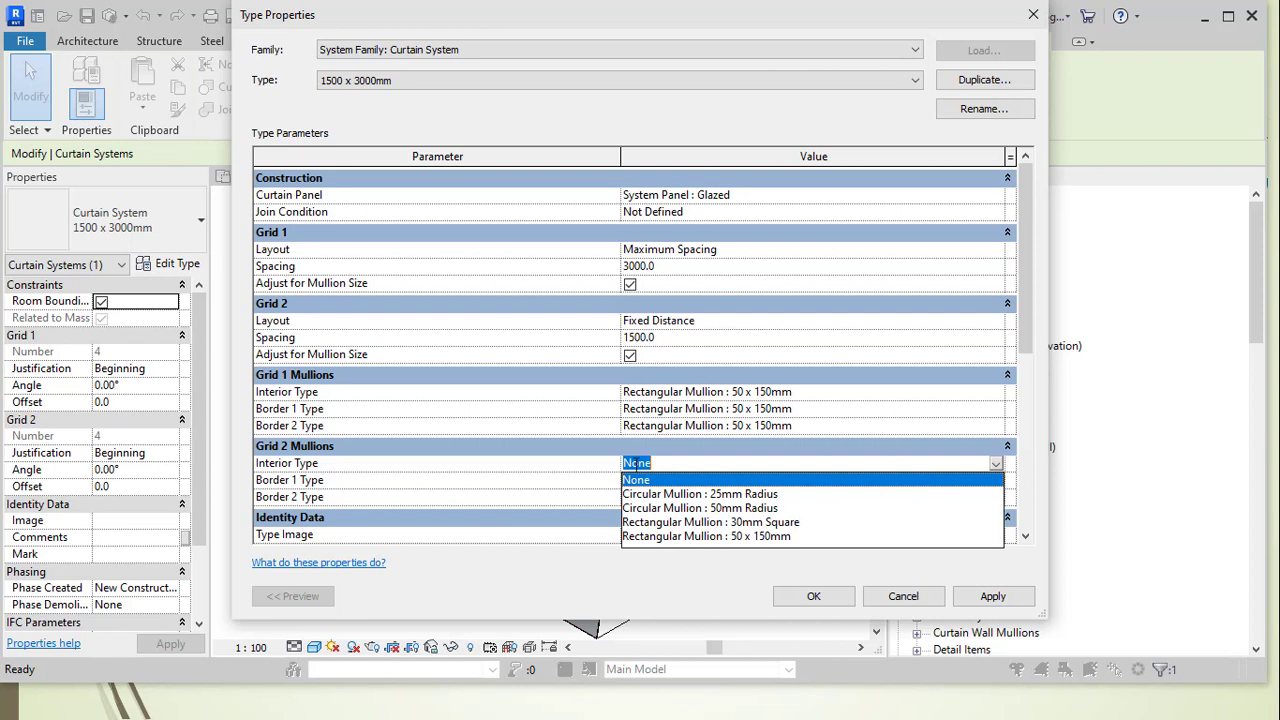
{"action": "left_click", "coordinate": [740, 536]}
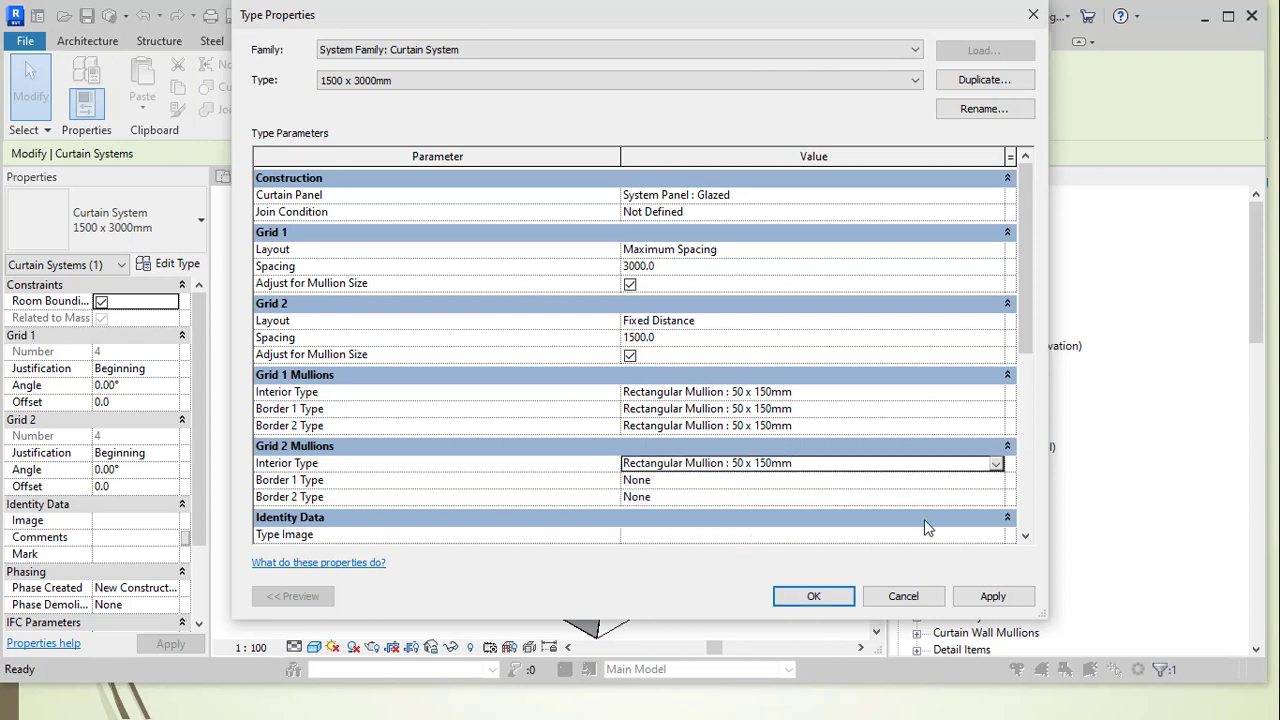
{"action": "left_click", "coordinate": [985, 483]}
{"action": "scroll", "coordinate": [911, 530], "scroll_direction": "down", "scroll_amount": 2}
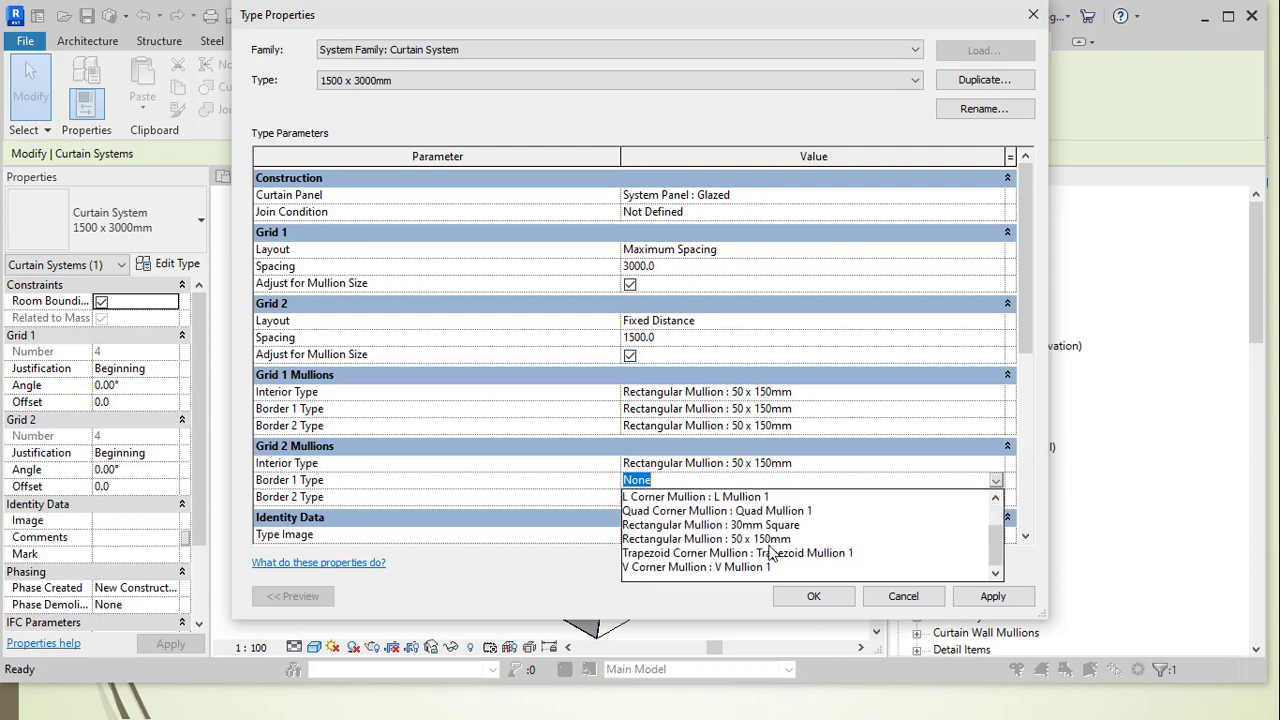
{"action": "left_click", "coordinate": [911, 538]}
{"action": "left_click", "coordinate": [995, 497]}
{"action": "scroll", "coordinate": [725, 545], "scroll_direction": "down", "scroll_amount": 2}
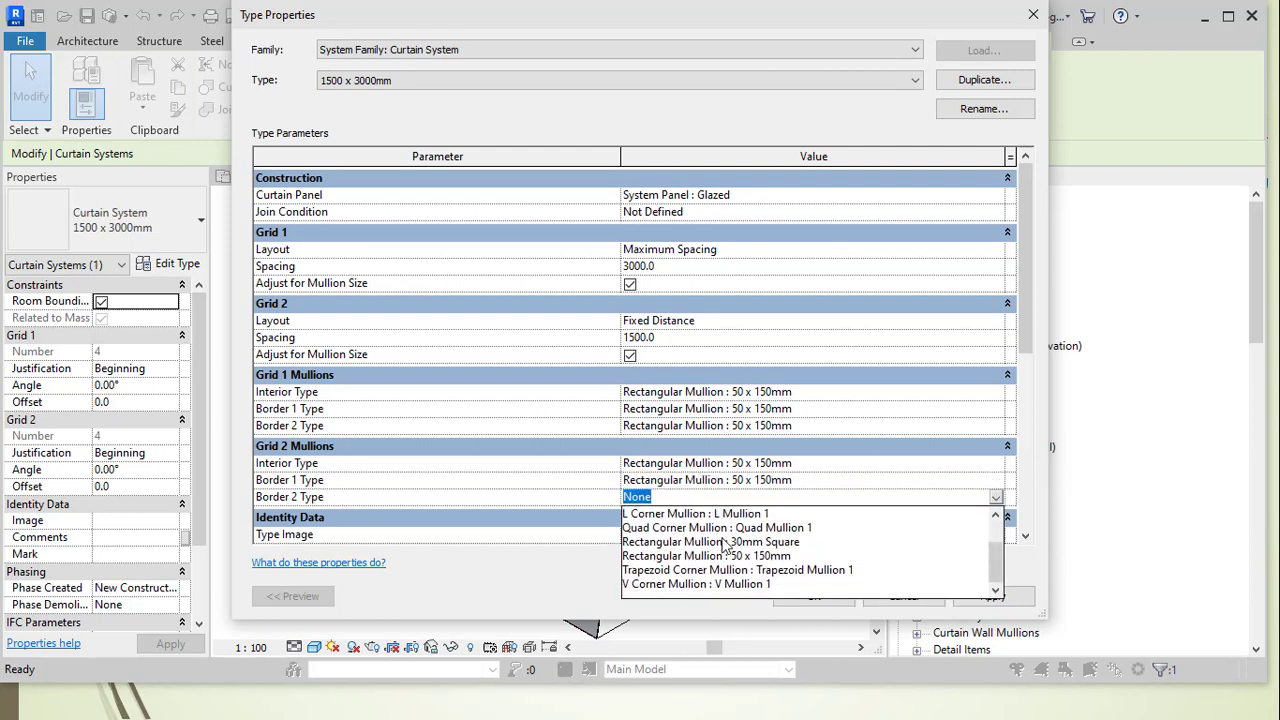
{"action": "left_click", "coordinate": [738, 556]}
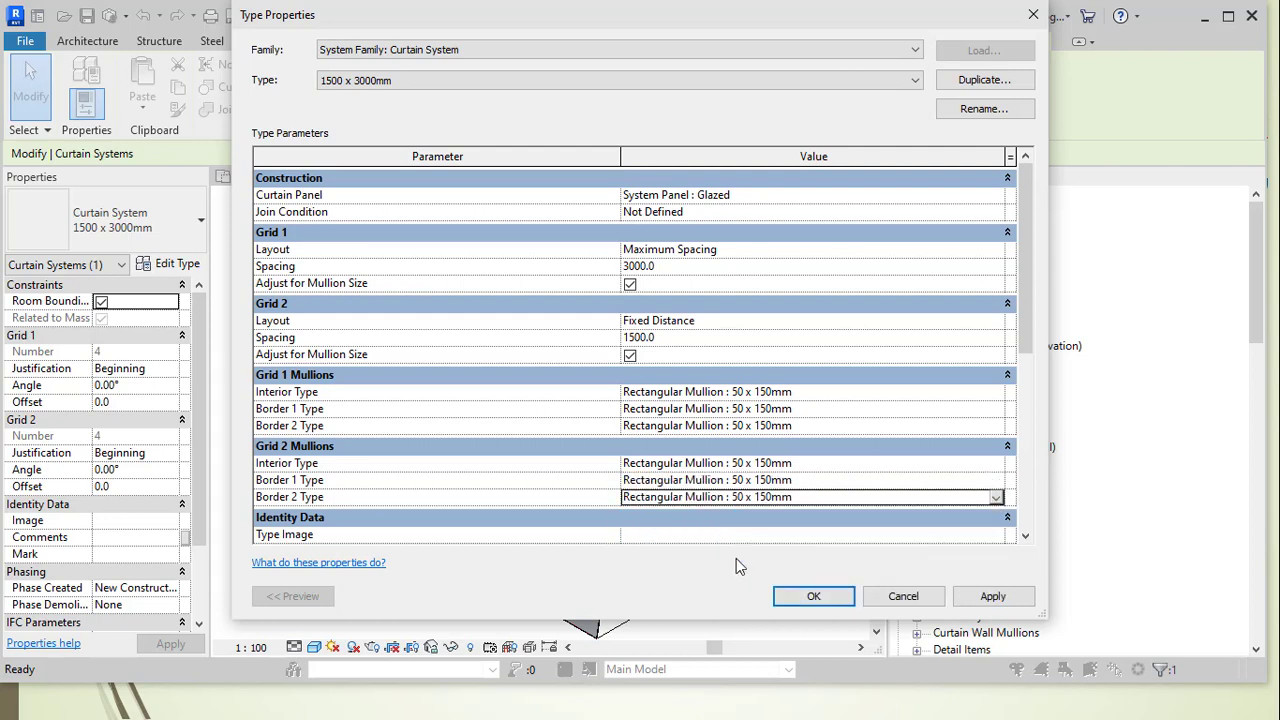
{"action": "left_click", "coordinate": [1002, 600]}
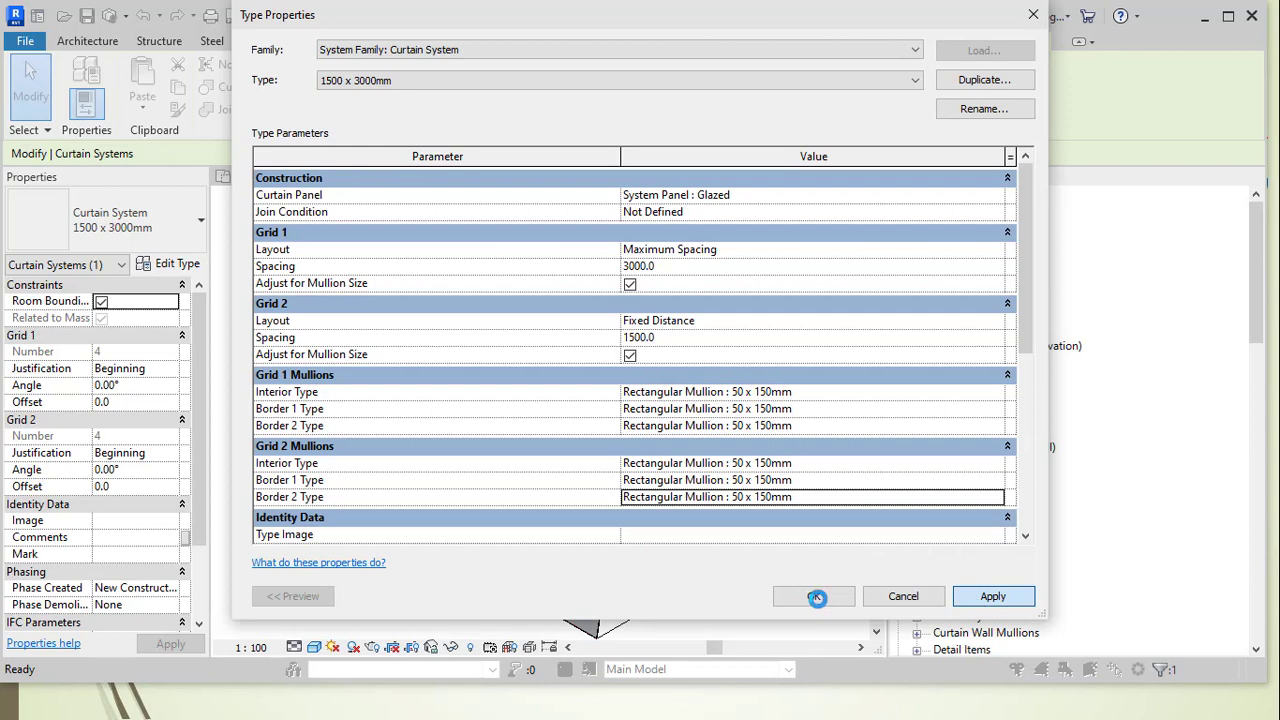
{"action": "left_click", "coordinate": [817, 597]}
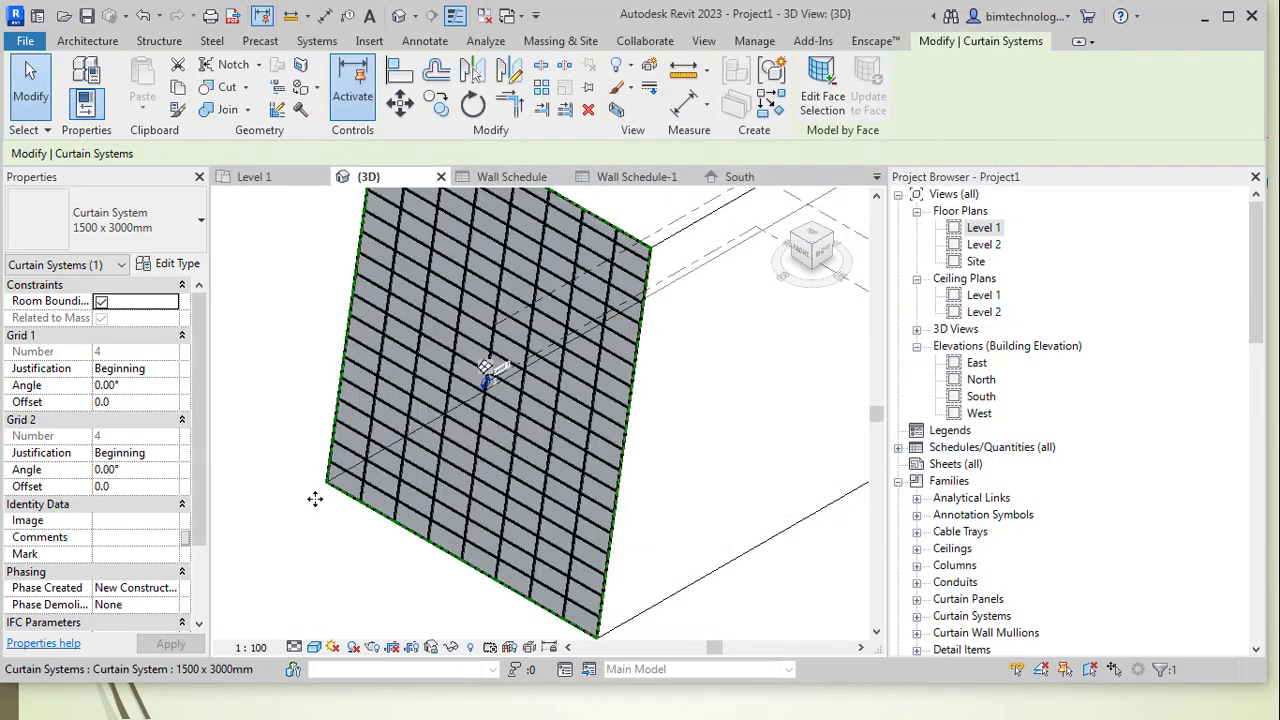
{"action": "left_click", "coordinate": [287, 438]}
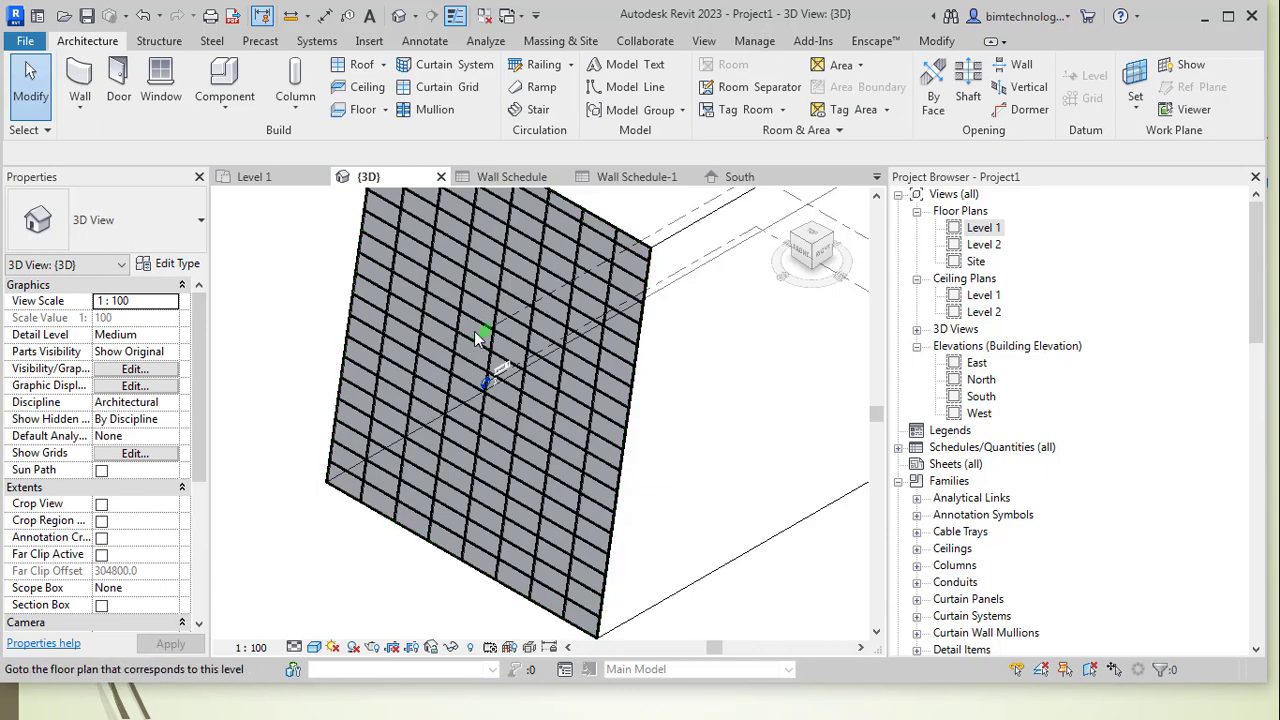
{"action": "scroll", "coordinate": [463, 428], "scroll_direction": "up", "scroll_amount": 5}
{"action": "scroll", "coordinate": [426, 457], "scroll_direction": "down", "scroll_amount": 5}
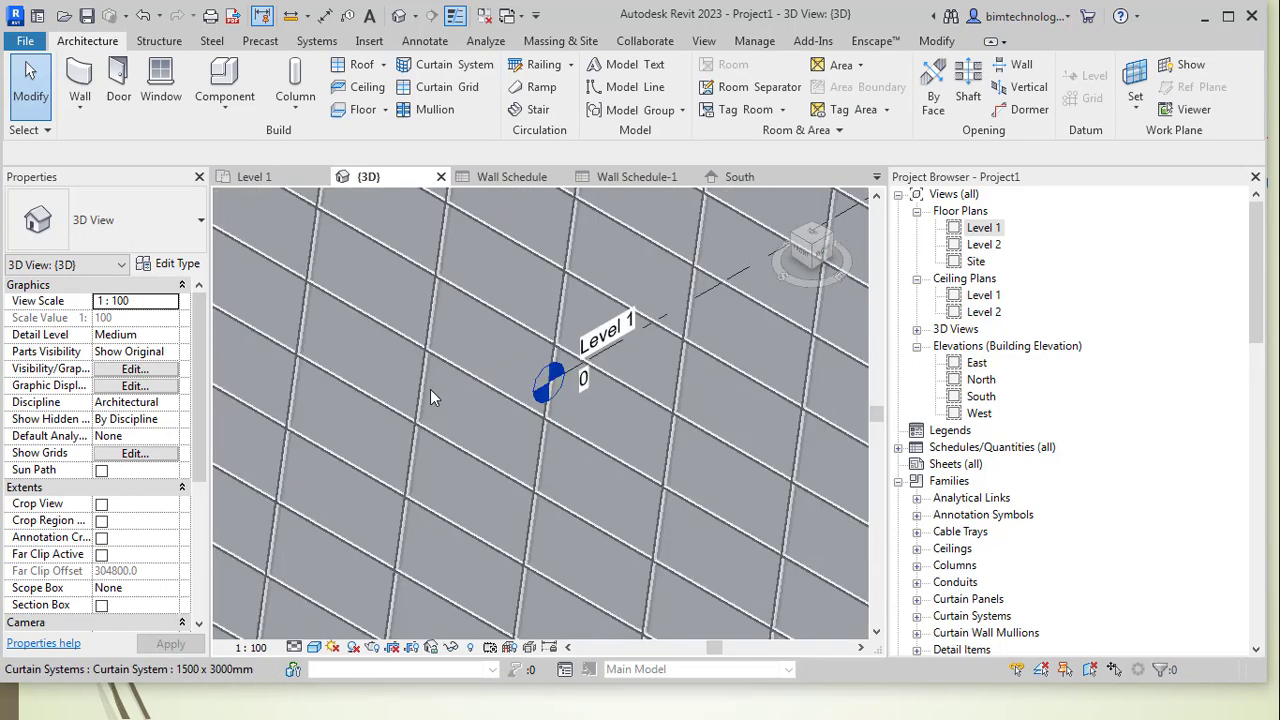
{"action": "middle_click_drag", "start_coordinate": [426, 457], "coordinate": [604, 332], "text": "shift"}
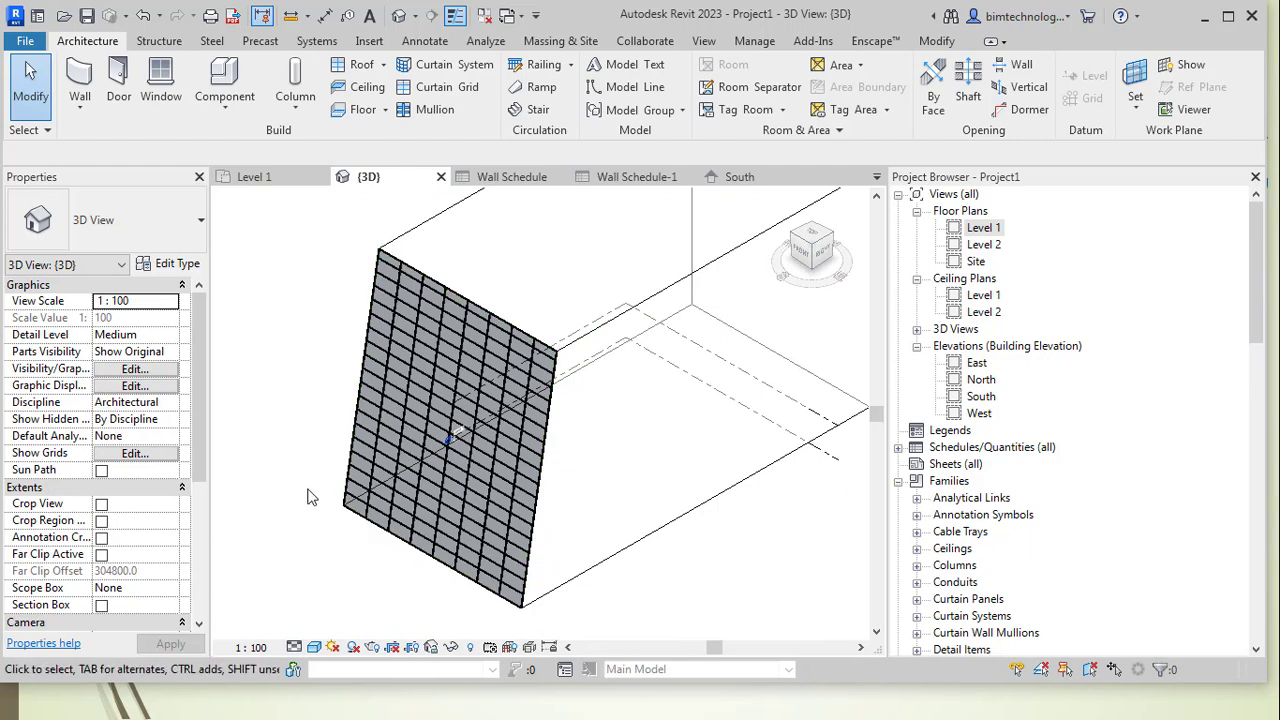
{"action": "scroll", "coordinate": [308, 497], "scroll_direction": "down", "scroll_amount": 2}
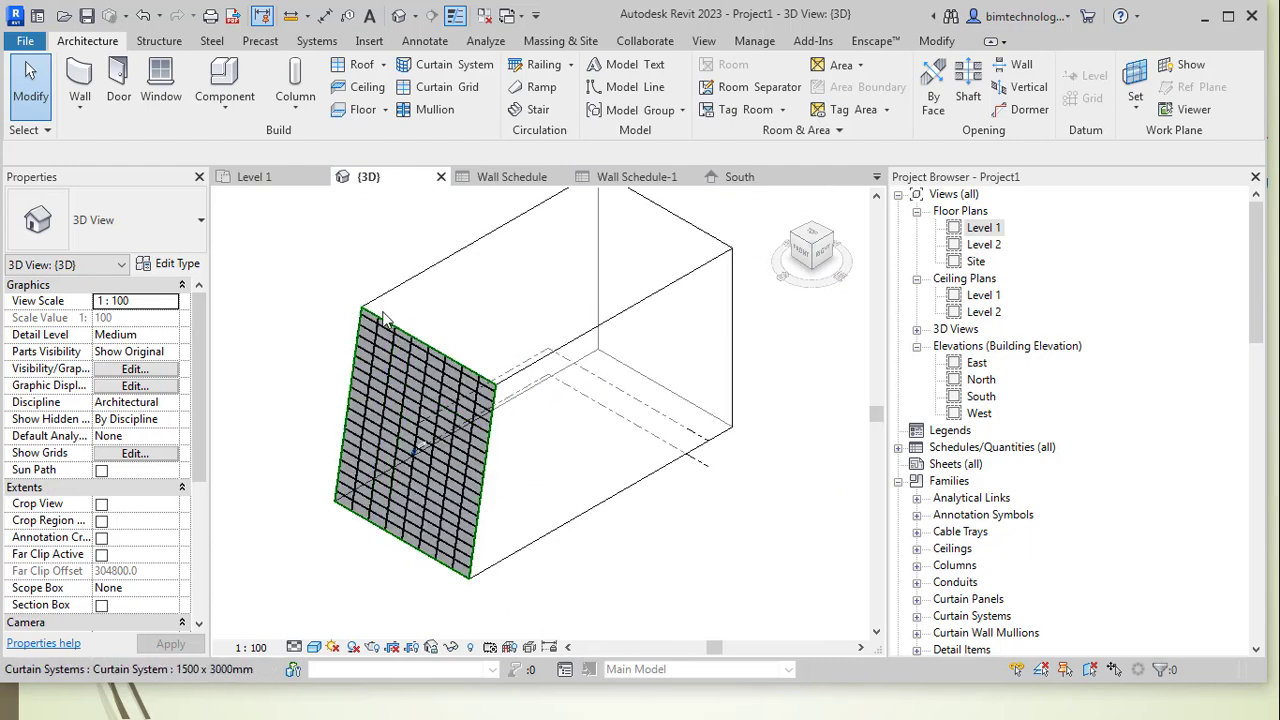
{"action": "scroll", "coordinate": [385, 317], "scroll_direction": "up", "scroll_amount": 3}
{"action": "scroll", "coordinate": [385, 317], "scroll_direction": "up", "scroll_amount": 3}
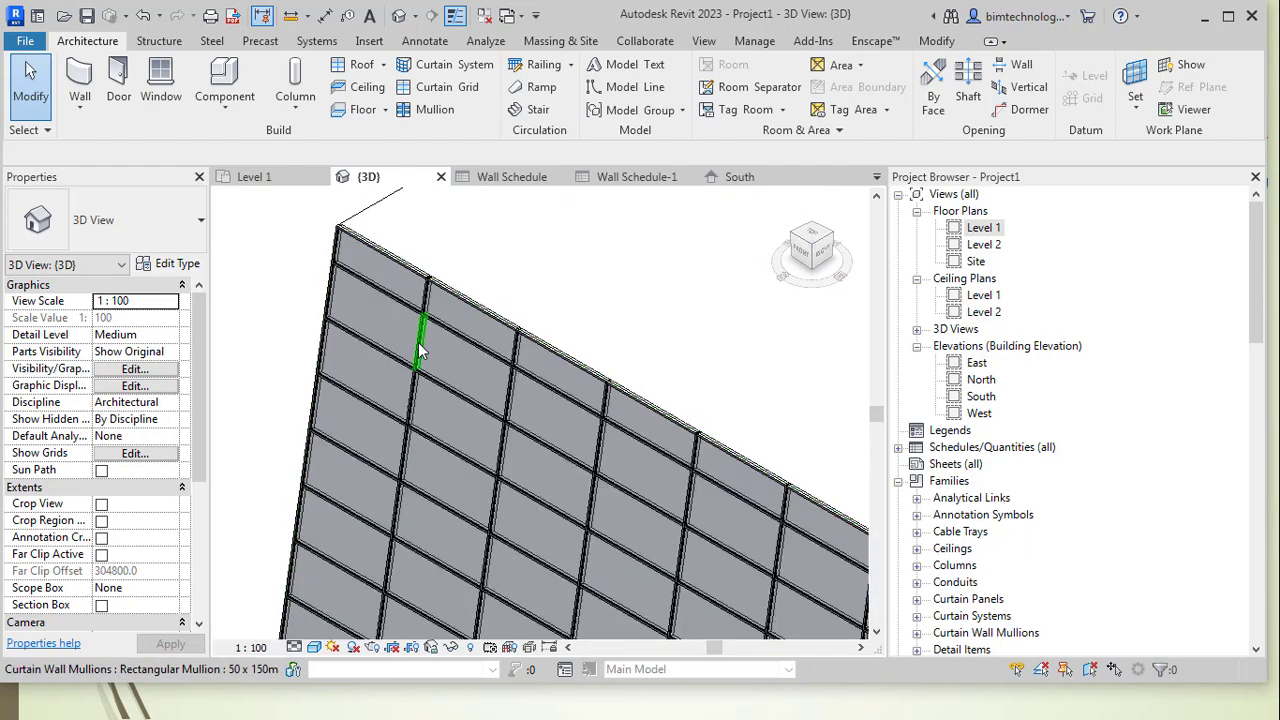
{"action": "left_click", "coordinate": [420, 350]}
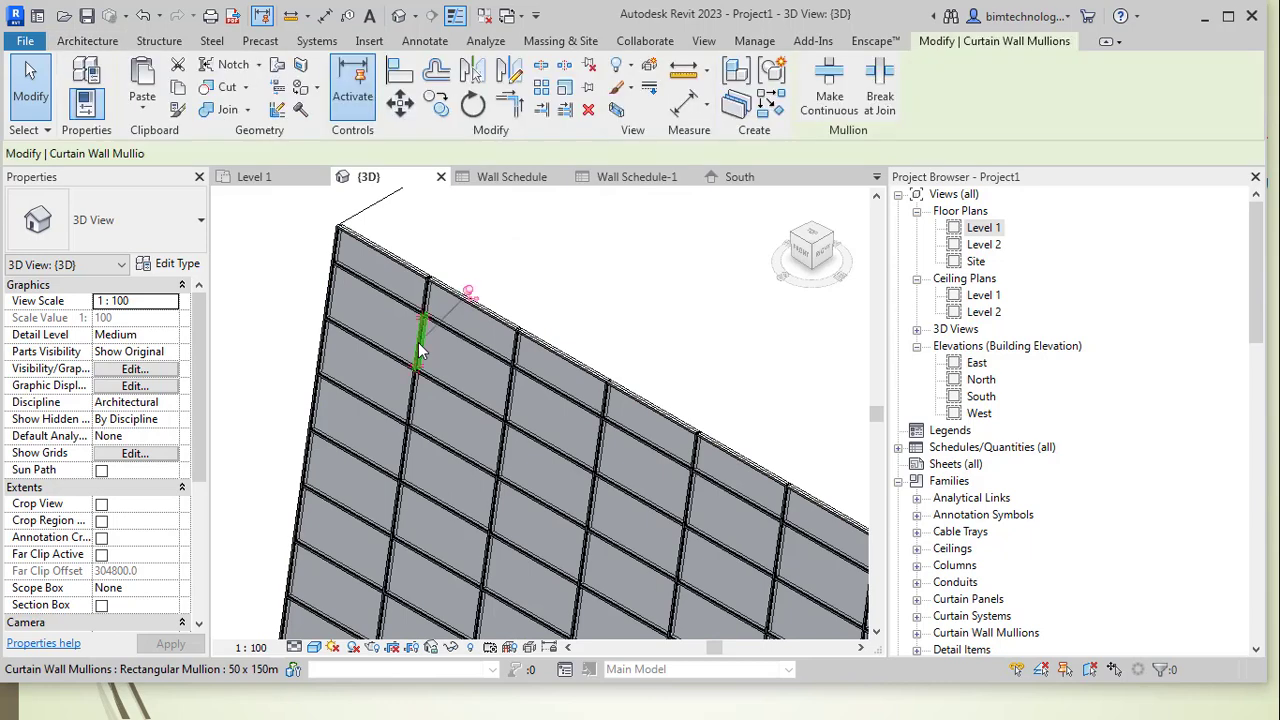
{"action": "left_click", "coordinate": [304, 295]}
{"action": "scroll", "coordinate": [218, 312], "scroll_direction": "down", "scroll_amount": 5}
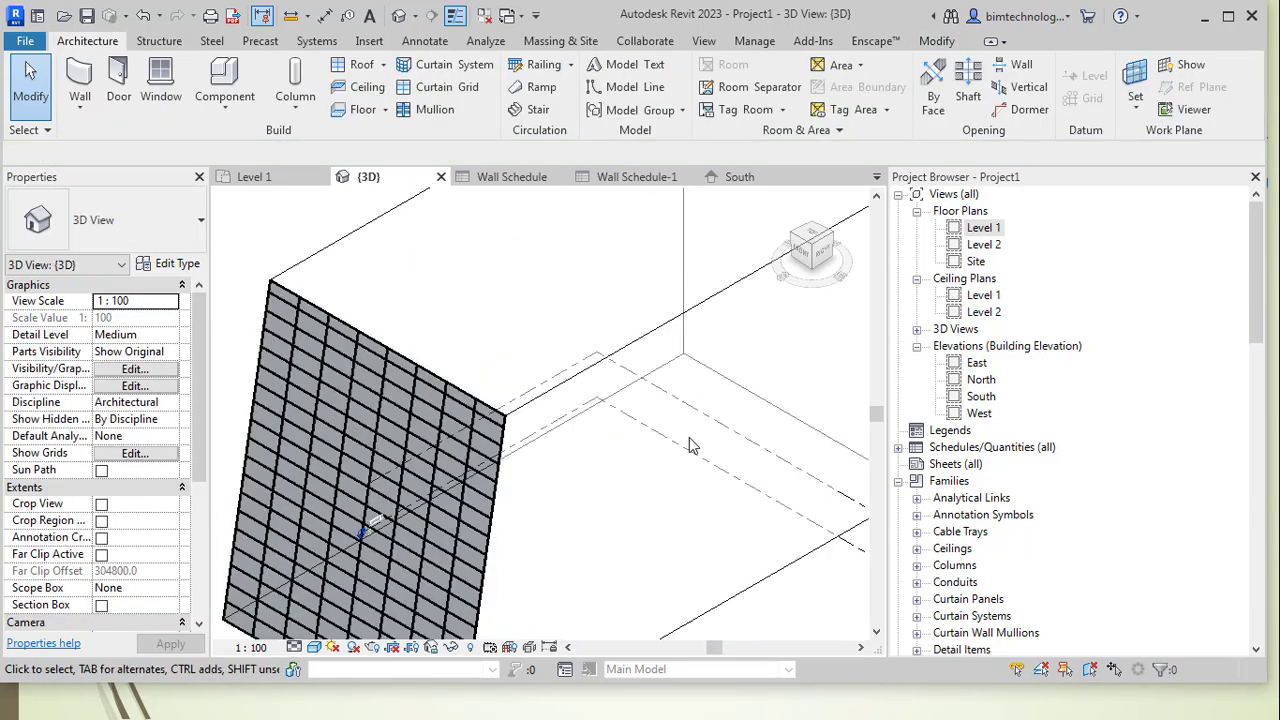
{"action": "scroll", "coordinate": [497, 422], "scroll_direction": "down", "scroll_amount": 2}
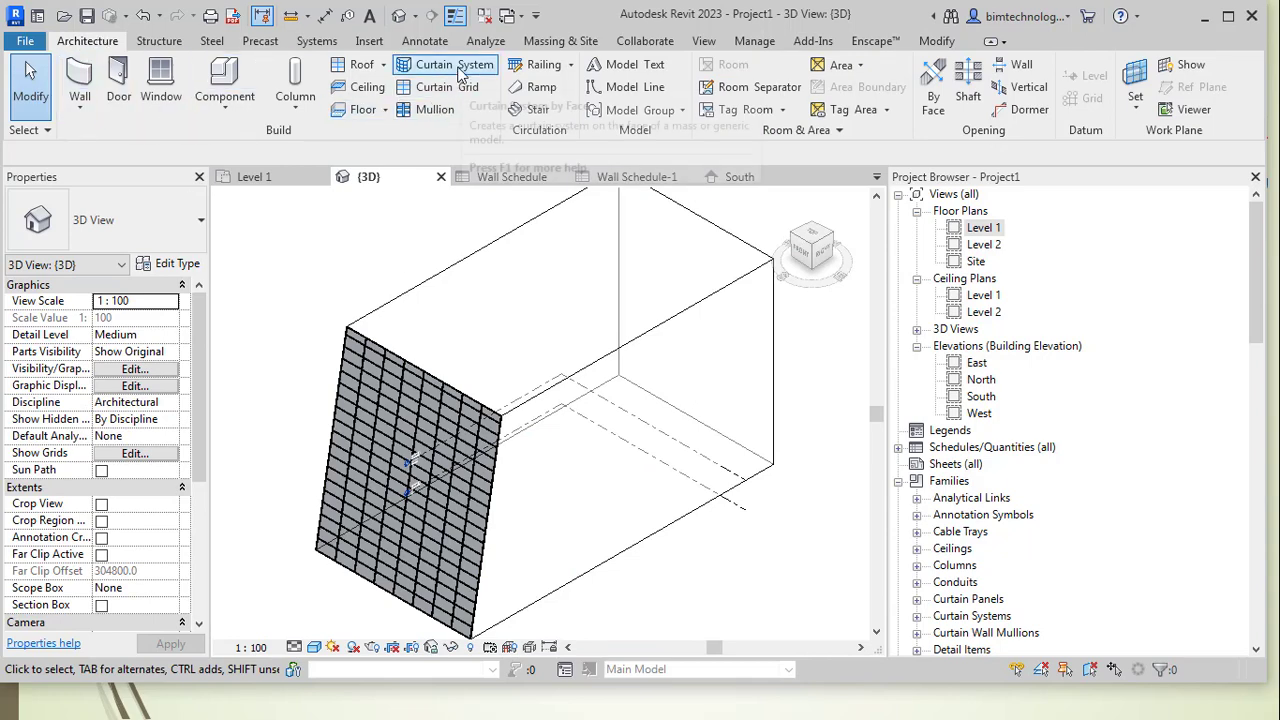
Step: Add a curtain system on the box's right face, set Grid 2 to Maximum Spacing, and open North elevation
{"action": "left_click", "coordinate": [770, 325]}
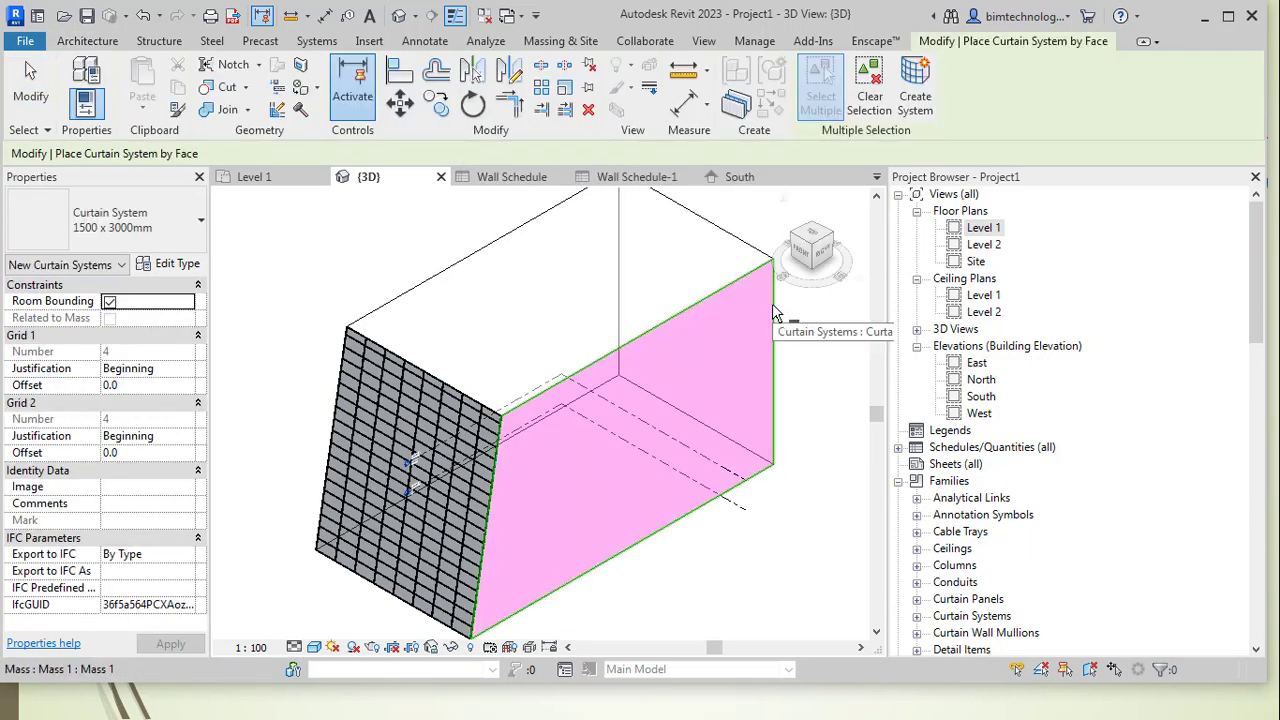
{"action": "left_click", "coordinate": [915, 90]}
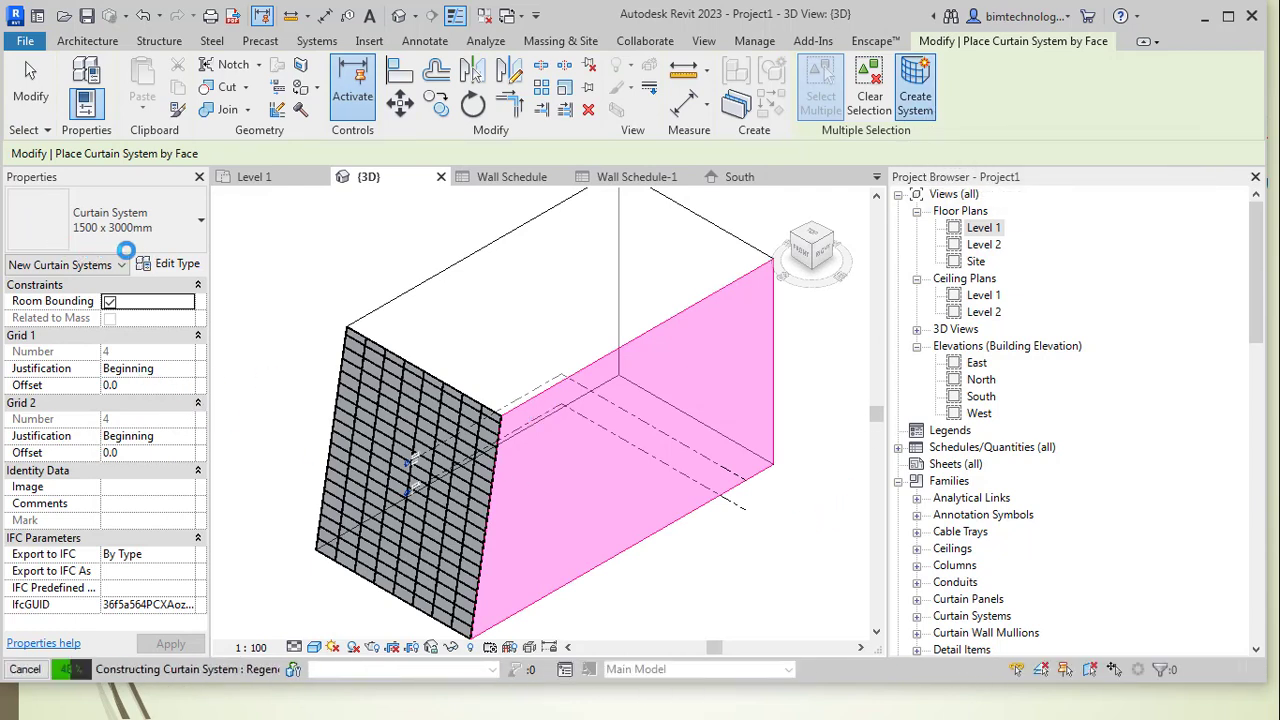
{"action": "left_click", "coordinate": [176, 264]}
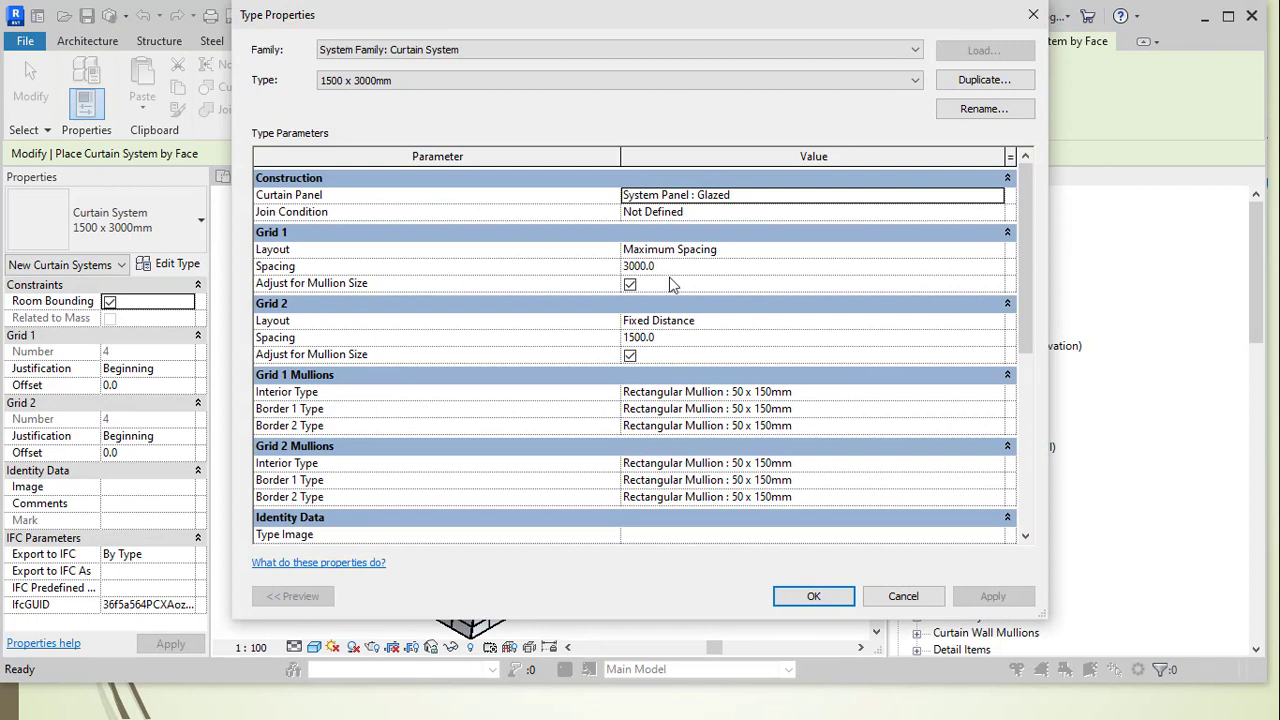
{"action": "left_click", "coordinate": [996, 321]}
{"action": "left_click", "coordinate": [706, 380]}
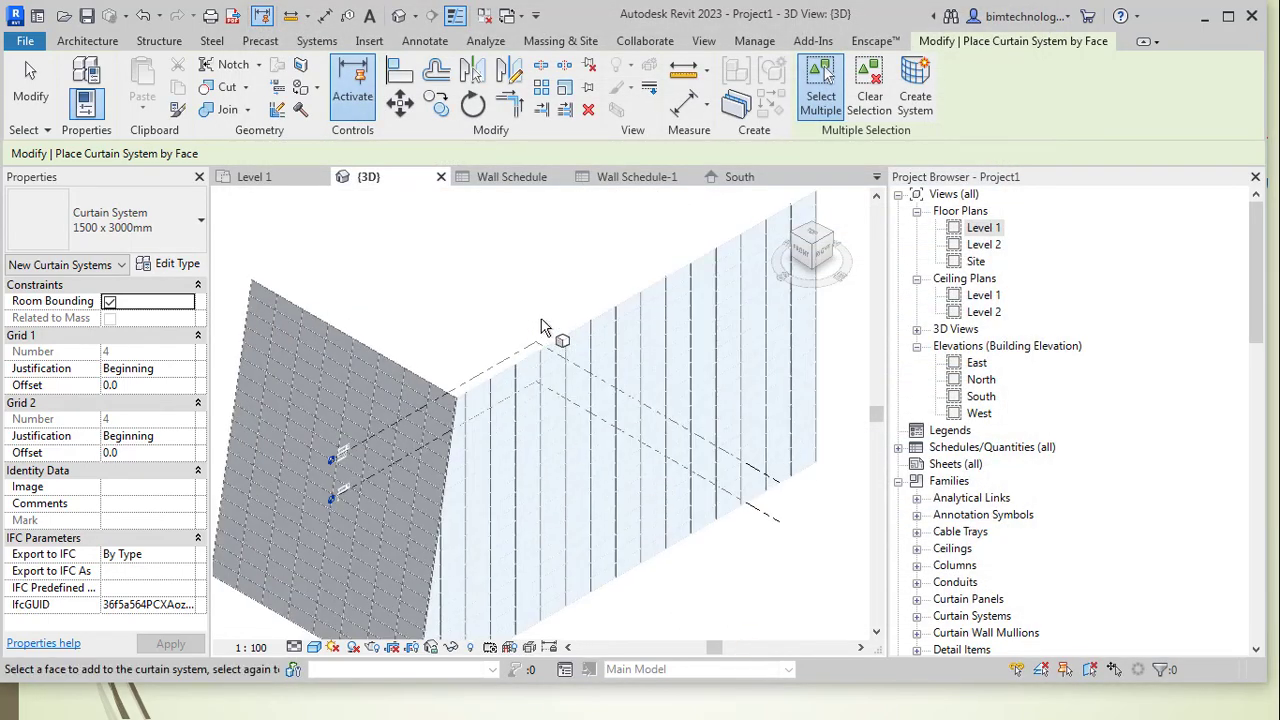
{"action": "scroll", "coordinate": [575, 370], "scroll_direction": "down", "scroll_amount": 2}
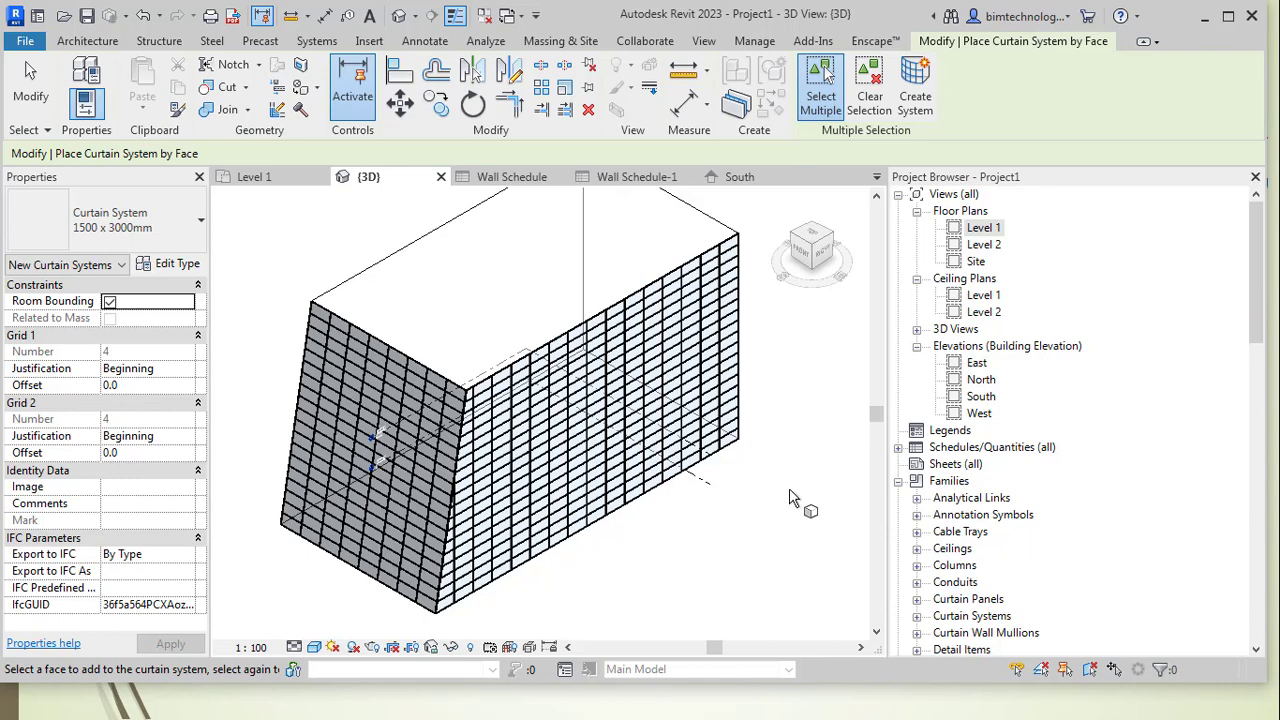
{"action": "double_click", "coordinate": [982, 380]}
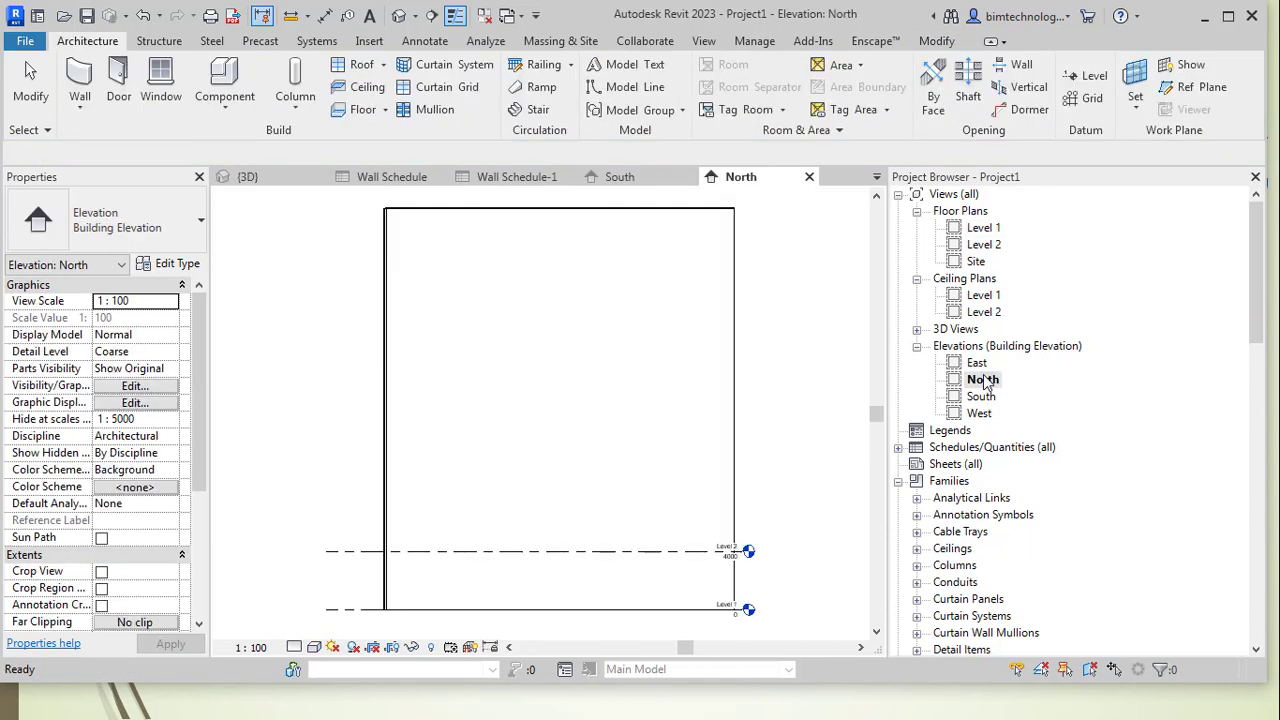
Step: In the East elevation, add an all-segments vertical curtain grid line at the panel midpoint
{"action": "left_click", "coordinate": [978, 364]}
{"action": "double_click", "coordinate": [978, 364]}
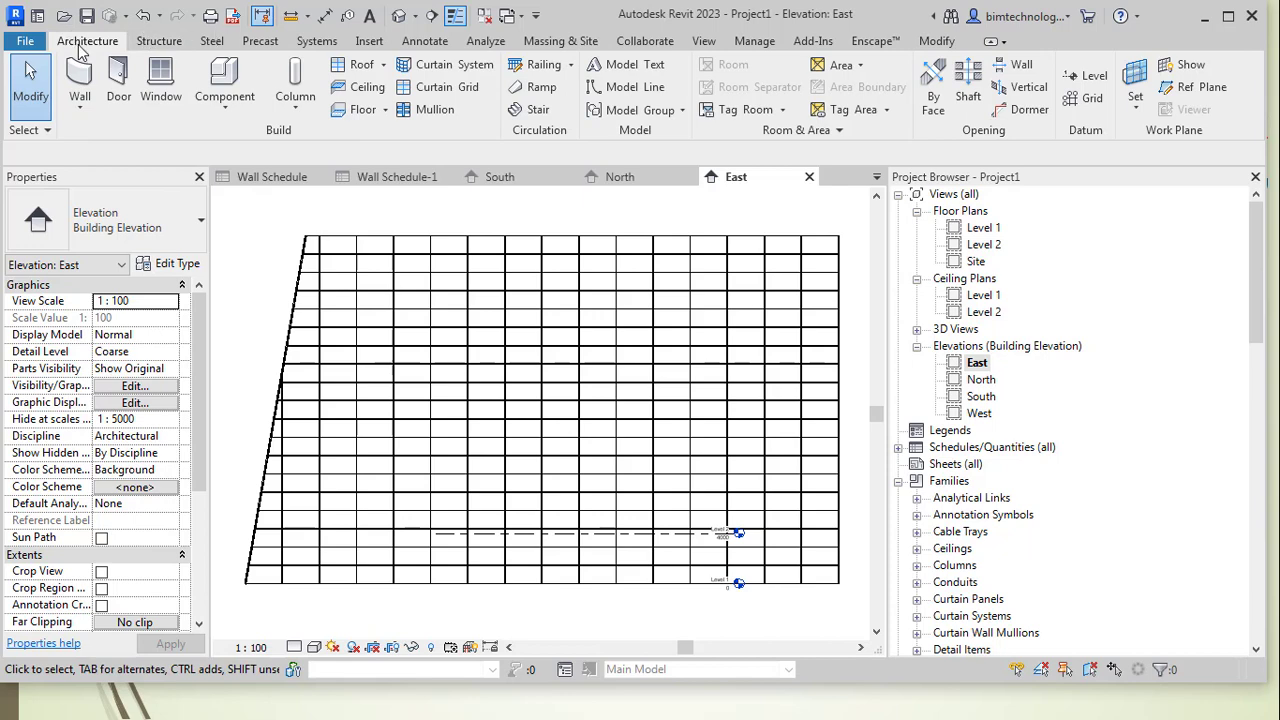
{"action": "left_click", "coordinate": [440, 87]}
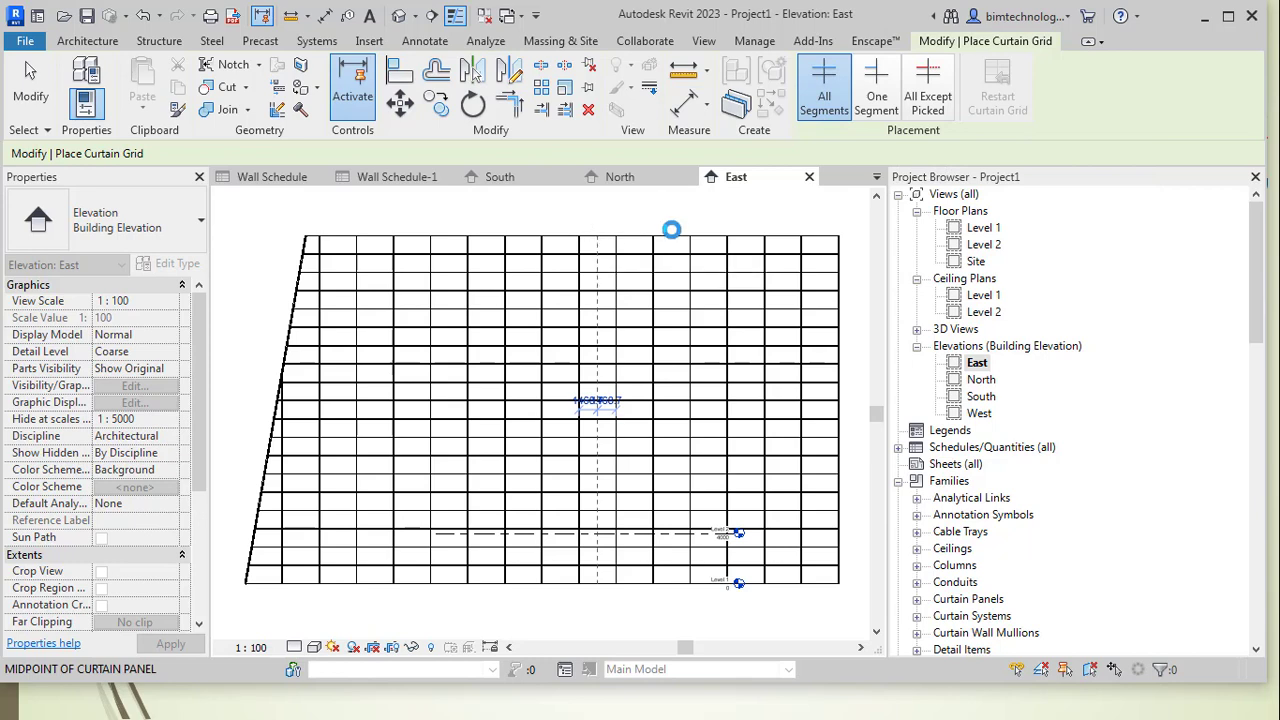
{"action": "scroll", "coordinate": [673, 230], "scroll_direction": "up", "scroll_amount": 3}
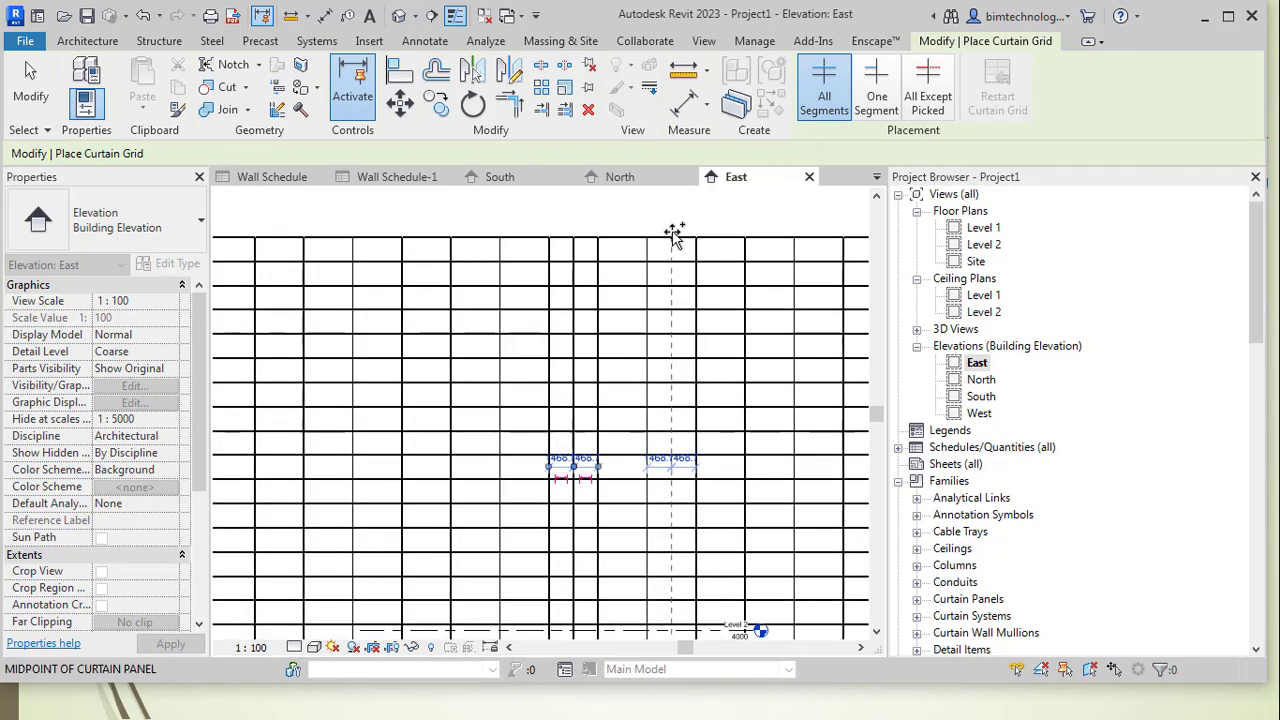
{"action": "scroll", "coordinate": [676, 226], "scroll_direction": "up", "scroll_amount": 2}
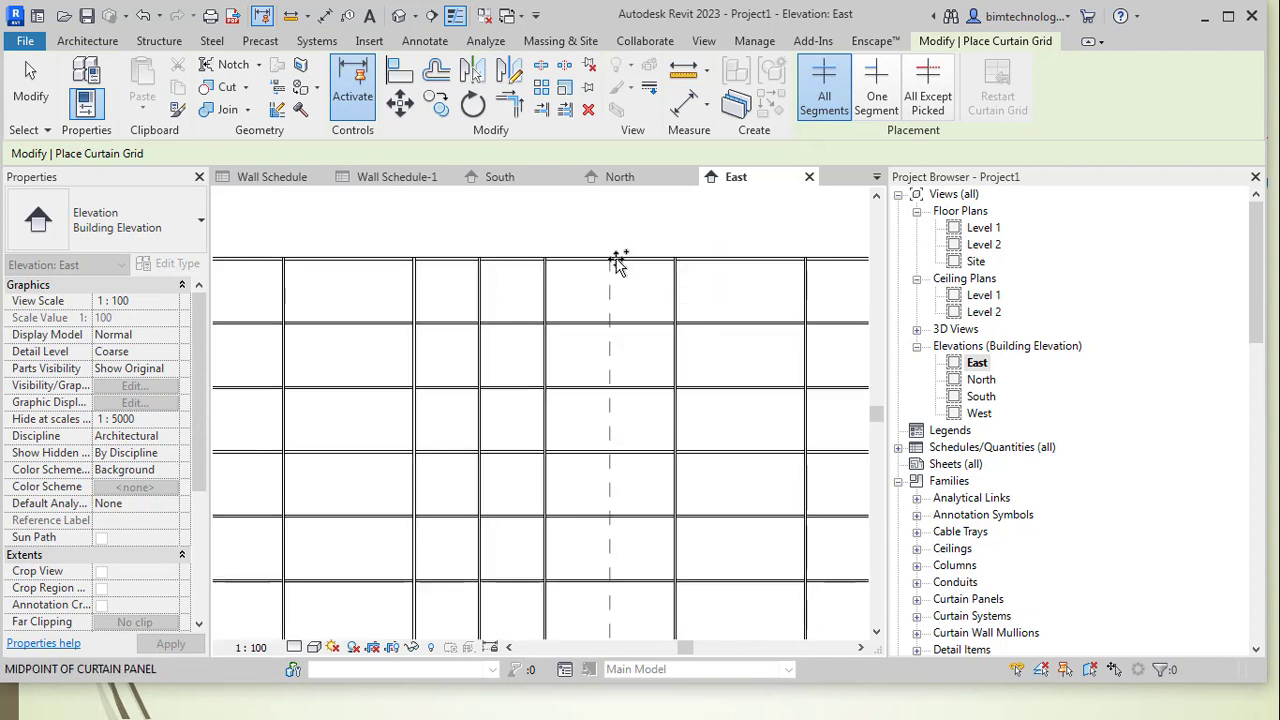
{"action": "left_click", "coordinate": [618, 263]}
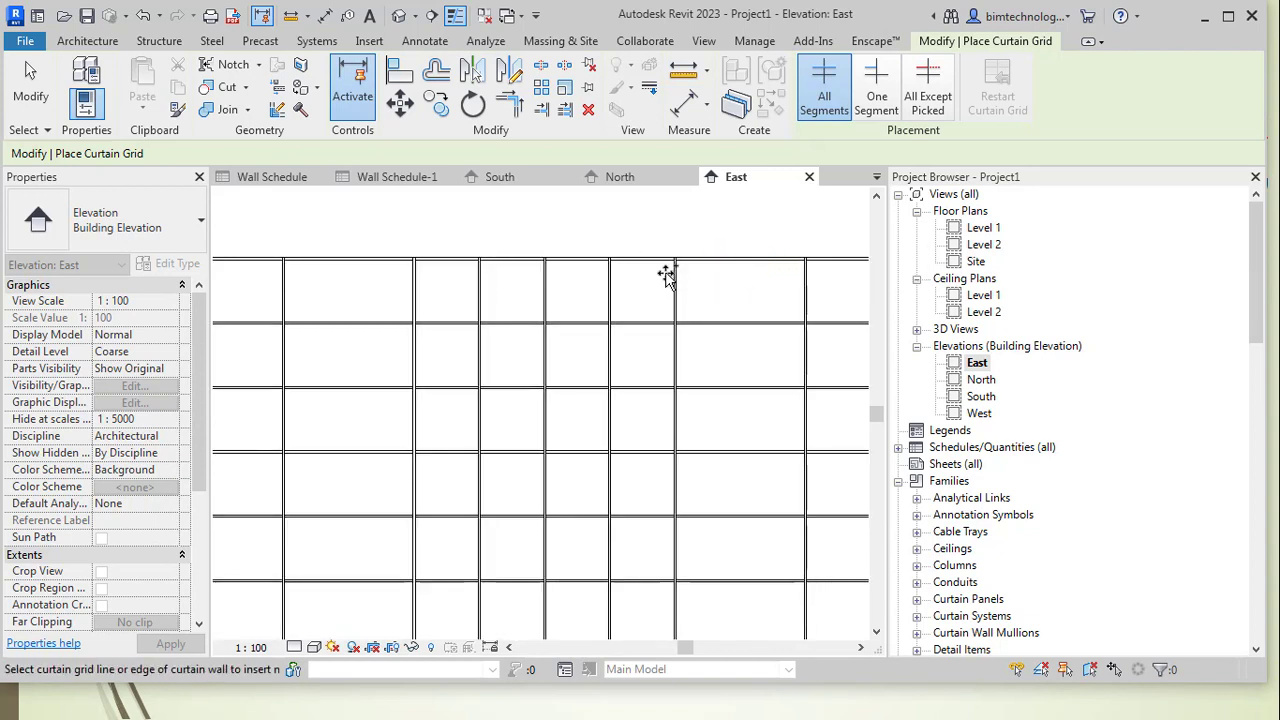
Step: Add a one-segment vertical grid line through a single panel and finish placing grid lines
{"action": "left_click", "coordinate": [880, 95]}
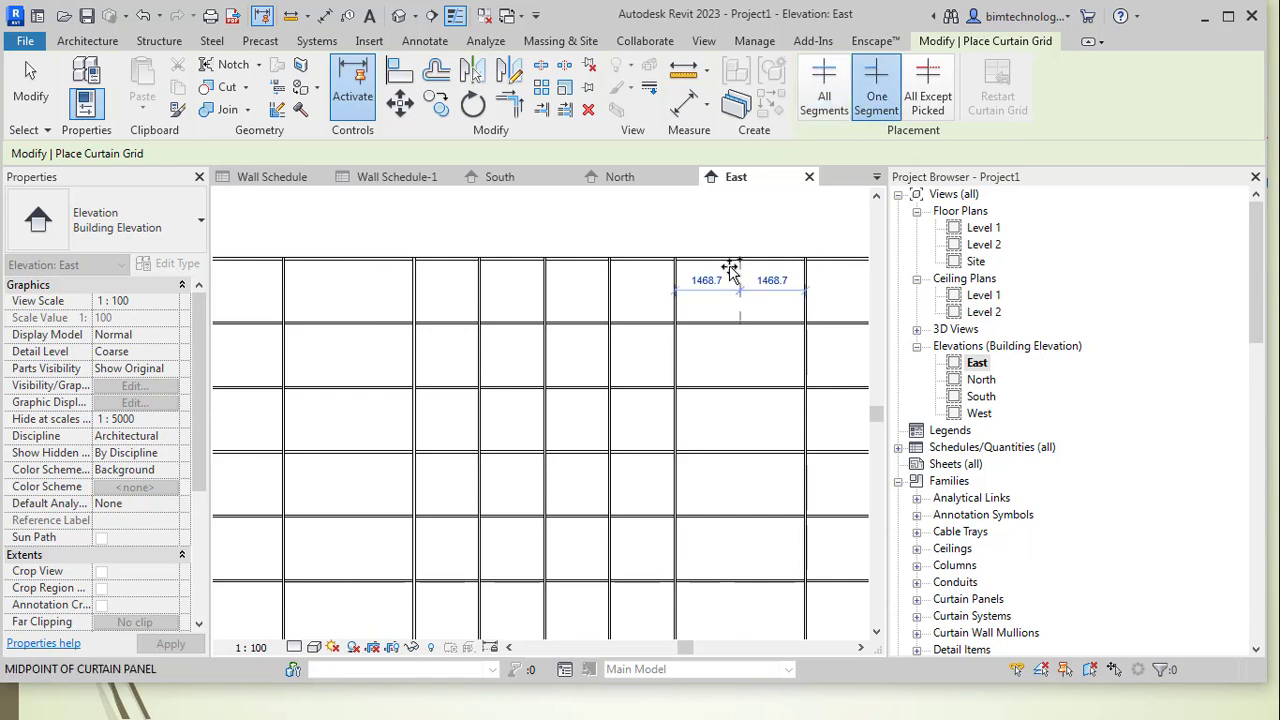
{"action": "left_click", "coordinate": [735, 270]}
{"action": "scroll", "coordinate": [468, 314], "scroll_direction": "down", "scroll_amount": 2}
{"action": "left_click", "coordinate": [30, 90]}
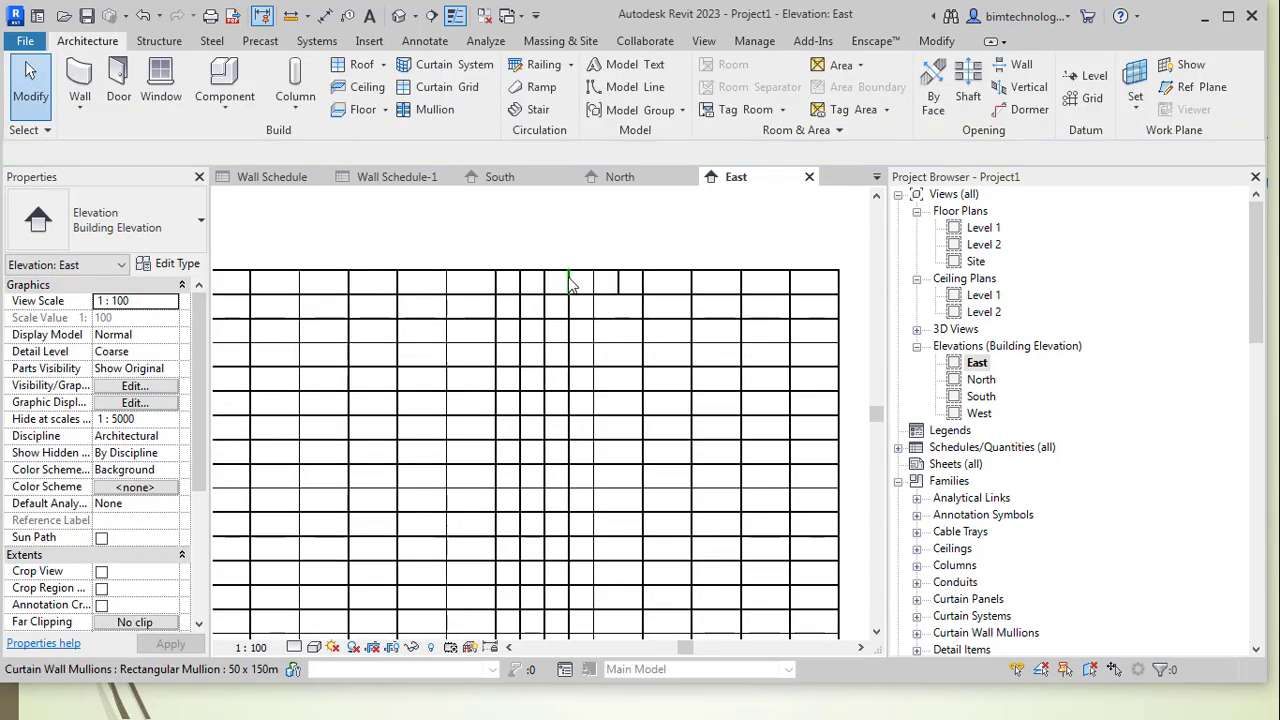
{"action": "scroll", "coordinate": [570, 285], "scroll_direction": "down", "scroll_amount": 3}
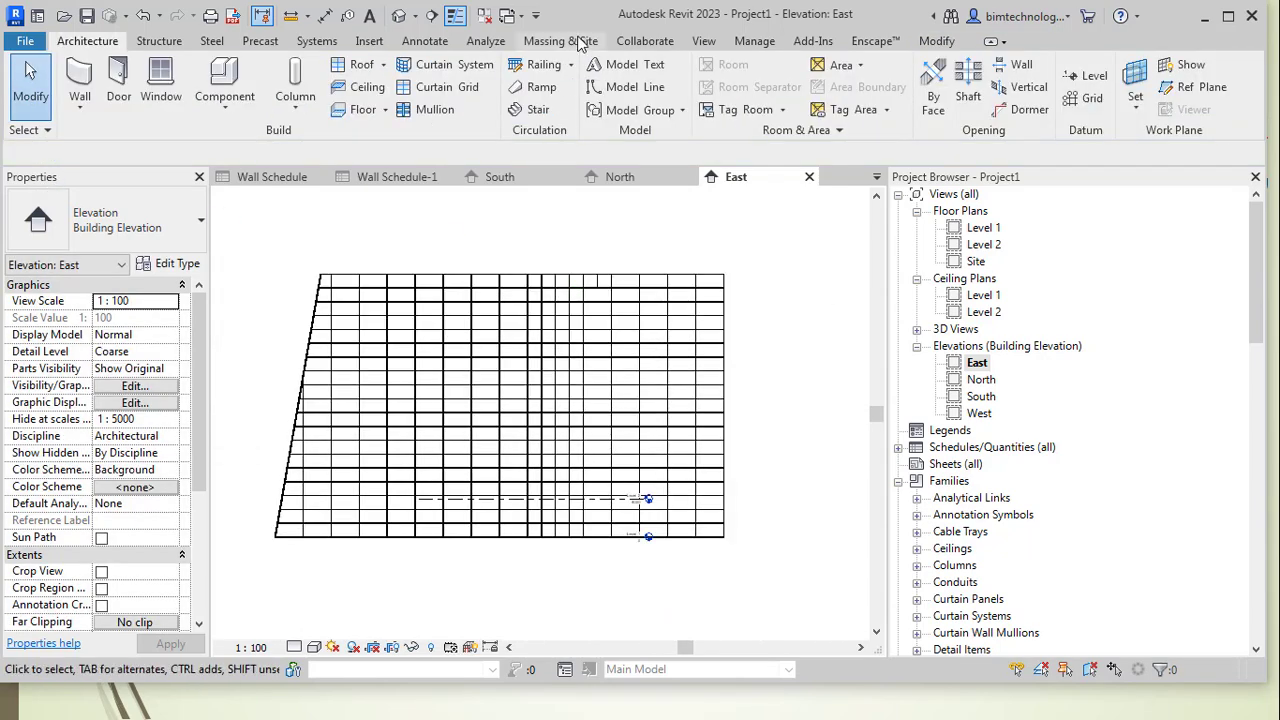
{"action": "left_click", "coordinate": [712, 44]}
Step: In the default 3D view, edit the mass in place and drag its top end edge out to 54898.3
{"action": "left_click", "coordinate": [533, 76]}
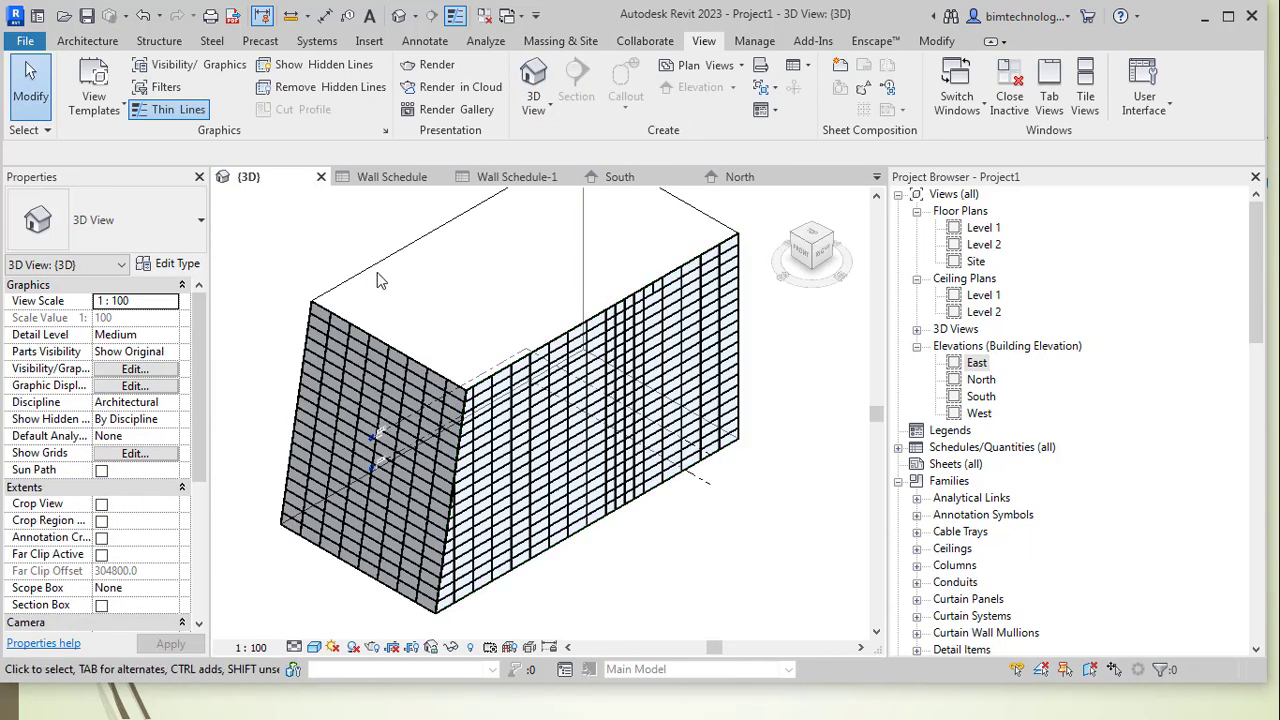
{"action": "left_click", "coordinate": [650, 452]}
{"action": "middle_click_drag", "start_coordinate": [667, 558], "coordinate": [577, 348], "text": "shift"}
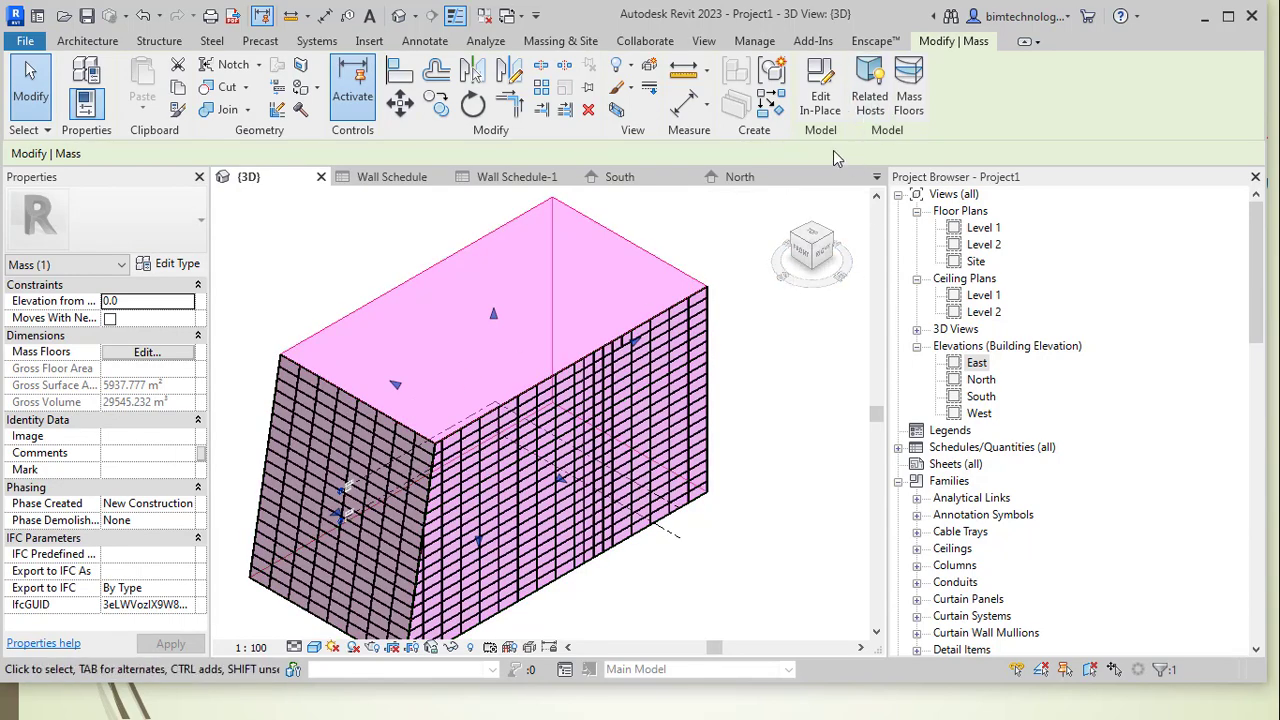
{"action": "left_click", "coordinate": [836, 110]}
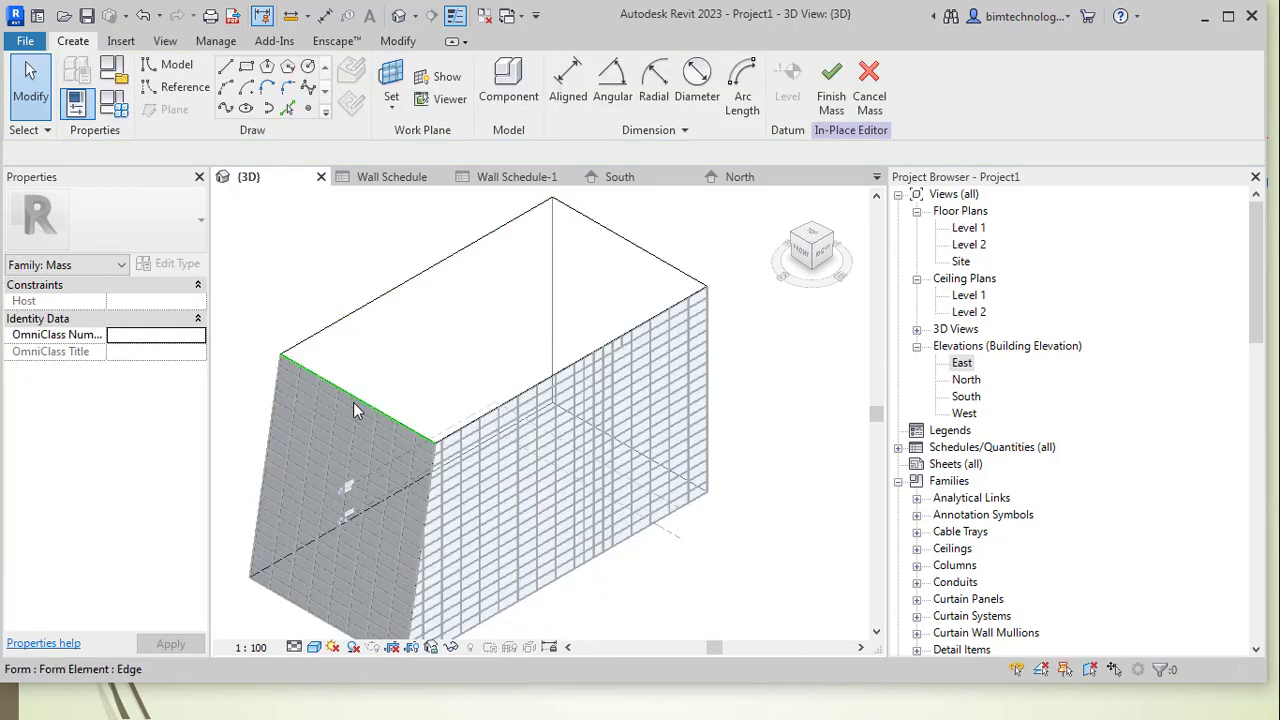
{"action": "left_click", "coordinate": [364, 444]}
{"action": "left_click_drag", "start_coordinate": [333, 422], "coordinate": [252, 458]}
{"action": "left_click", "coordinate": [300, 450]}
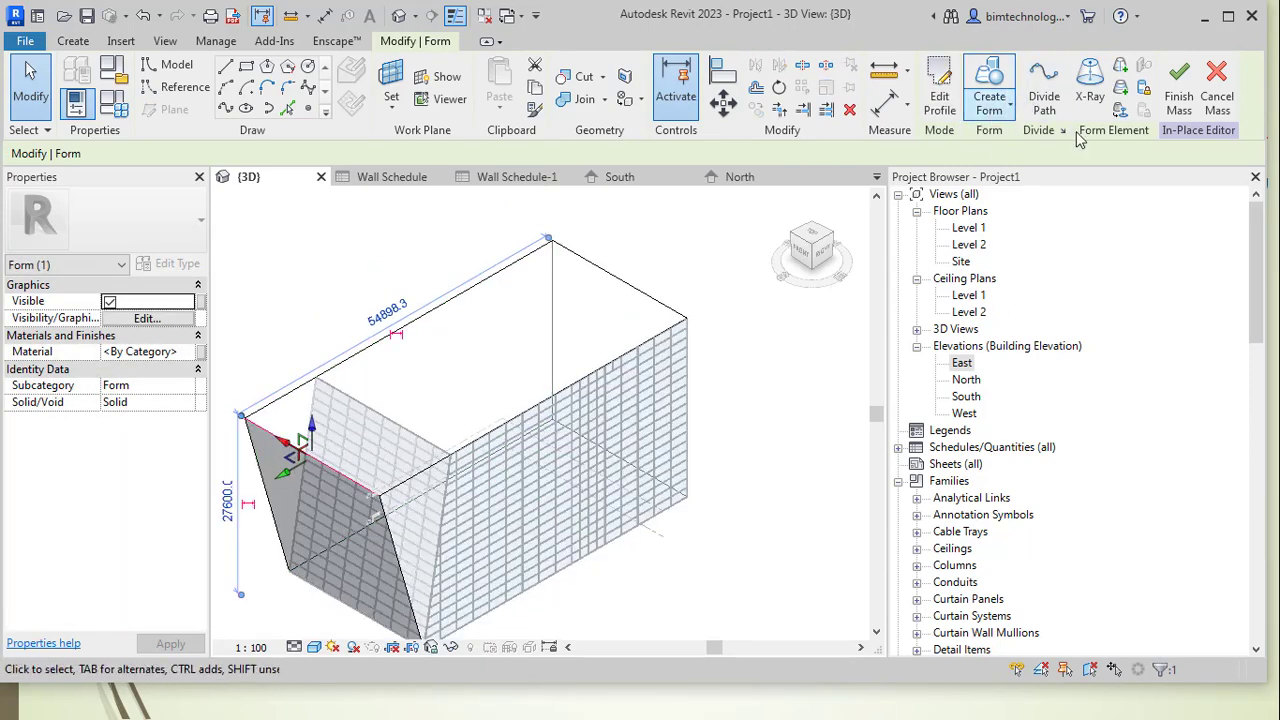
{"action": "left_click", "coordinate": [1179, 106]}
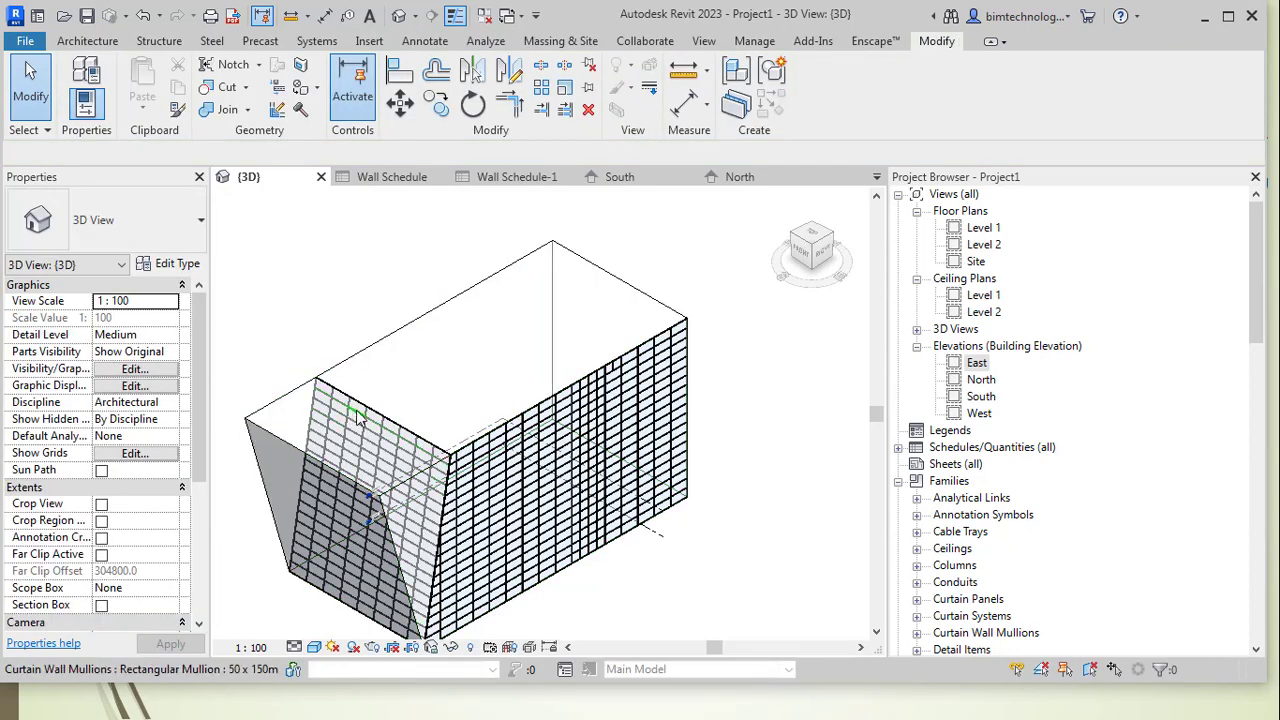
Step: Select the curtain system on the slanted face to check it against the edited mass
{"action": "scroll", "coordinate": [326, 390], "scroll_direction": "up", "scroll_amount": 4}
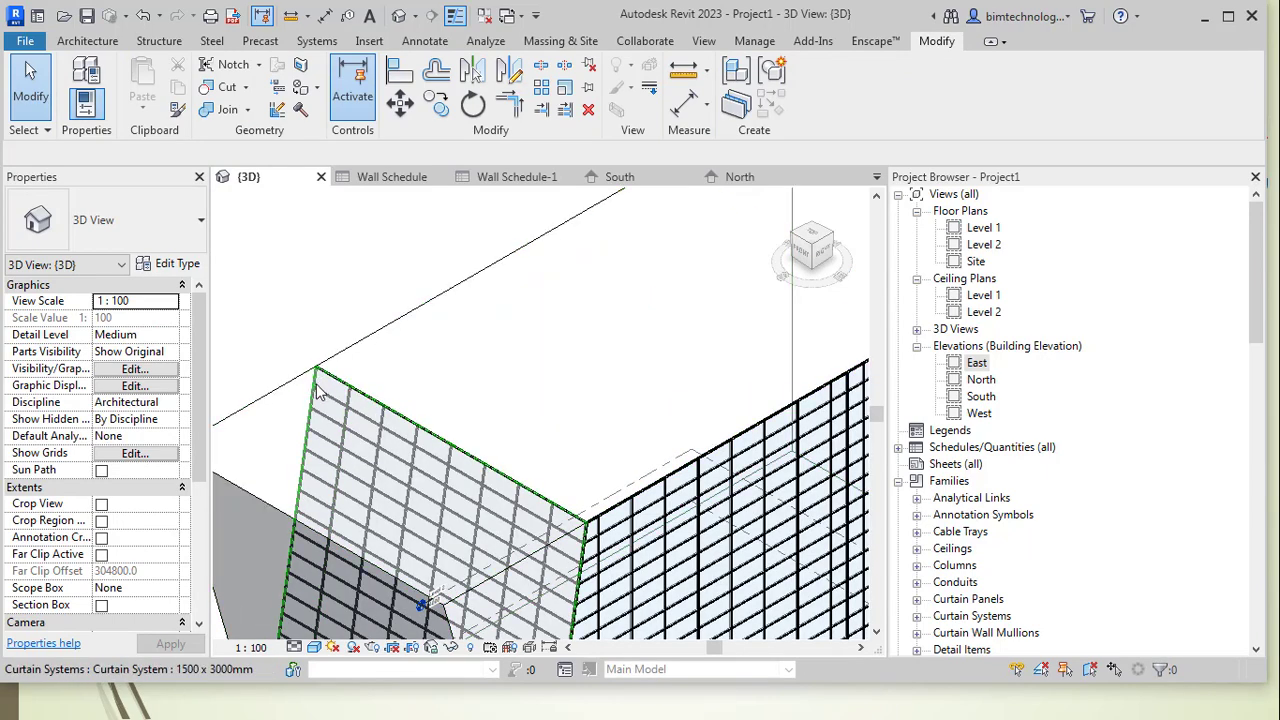
{"action": "left_click", "coordinate": [318, 392]}
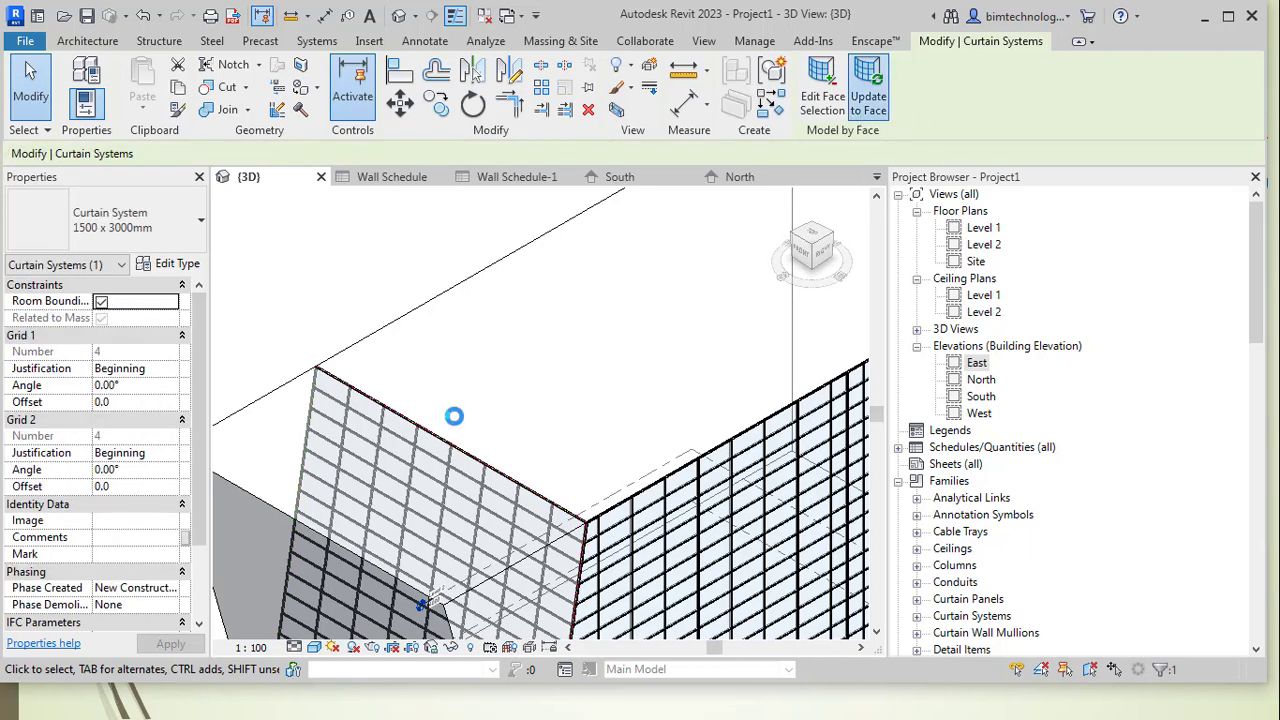
{"action": "scroll", "coordinate": [506, 434], "scroll_direction": "down", "scroll_amount": 5}
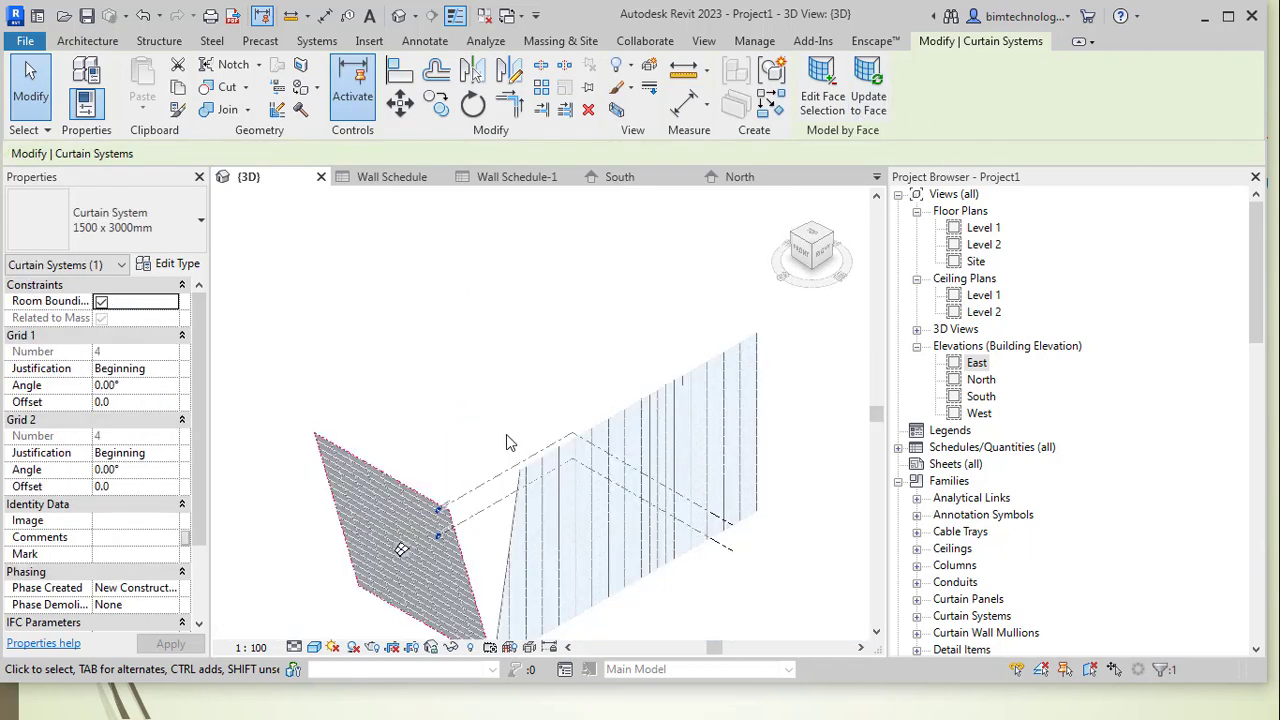
{"action": "left_click", "coordinate": [764, 560]}
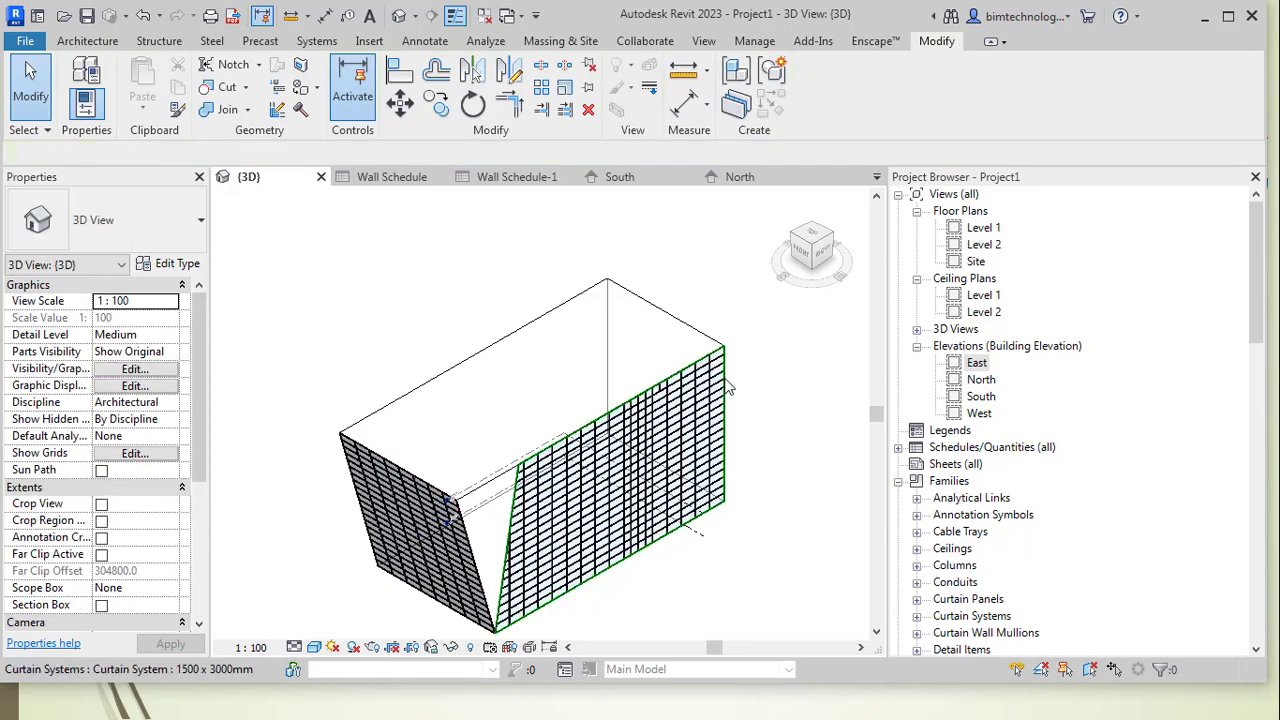
Step: Update the long-face curtain system to the edited mass face with Update to Face
{"action": "left_click", "coordinate": [728, 388]}
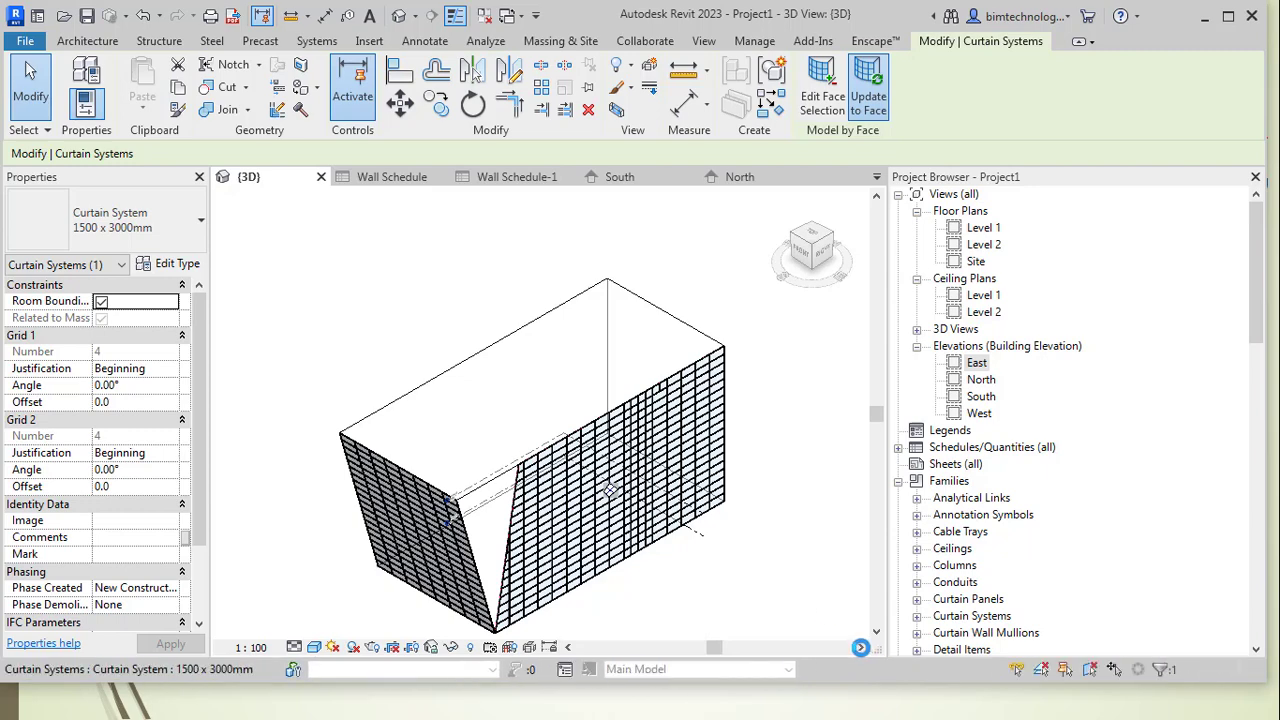
{"action": "left_click", "coordinate": [860, 647]}
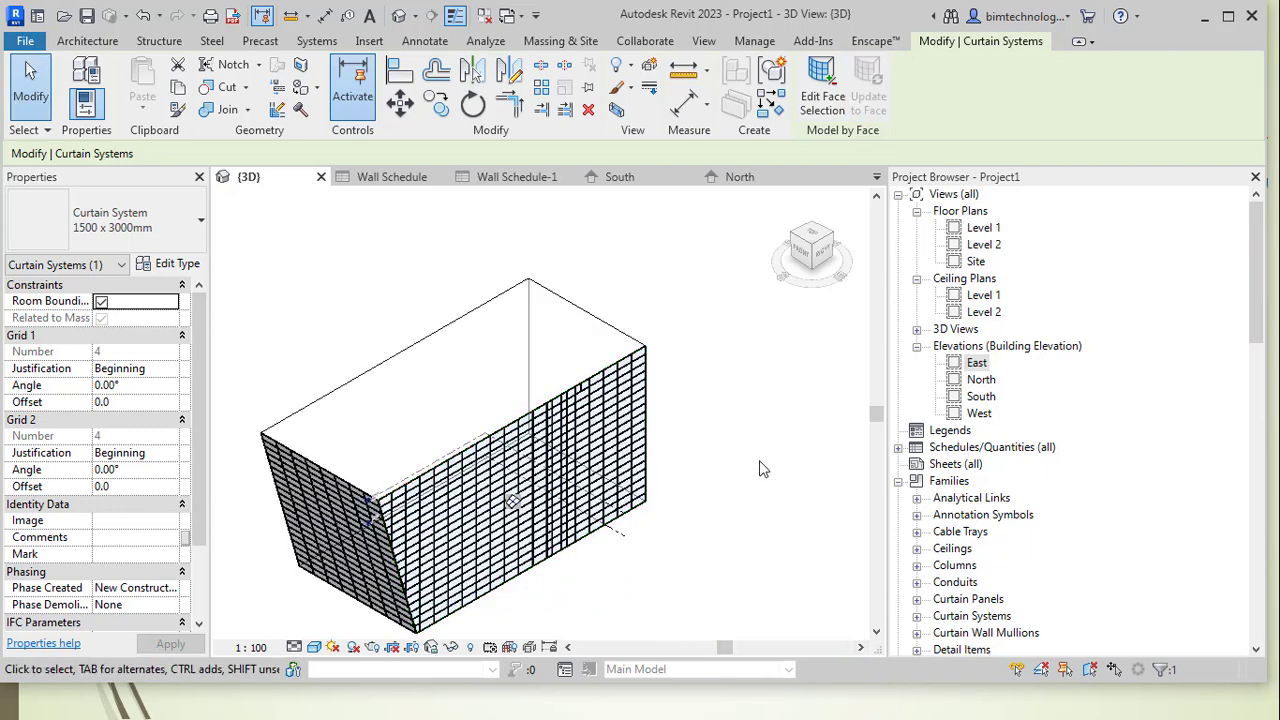
{"action": "scroll", "coordinate": [700, 490], "scroll_direction": "up", "scroll_amount": 2}
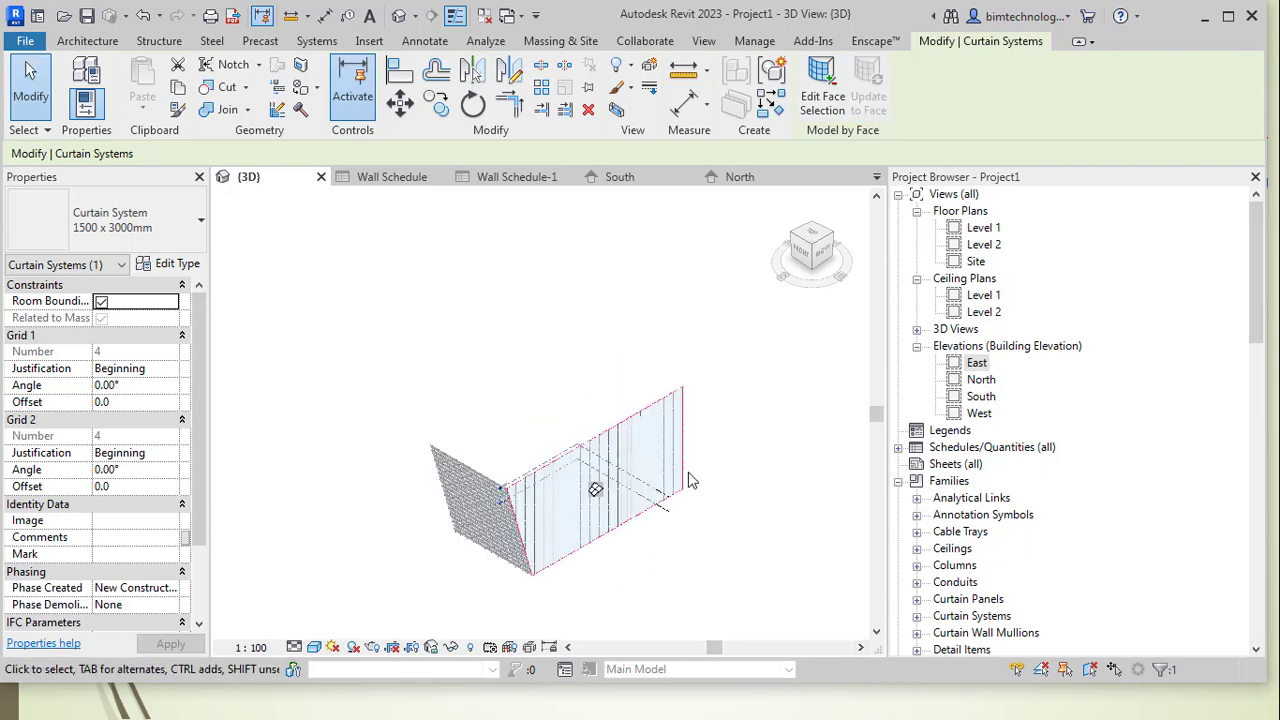
{"action": "left_click", "coordinate": [640, 505]}
{"action": "scroll", "coordinate": [705, 450], "scroll_direction": "down", "scroll_amount": 2}
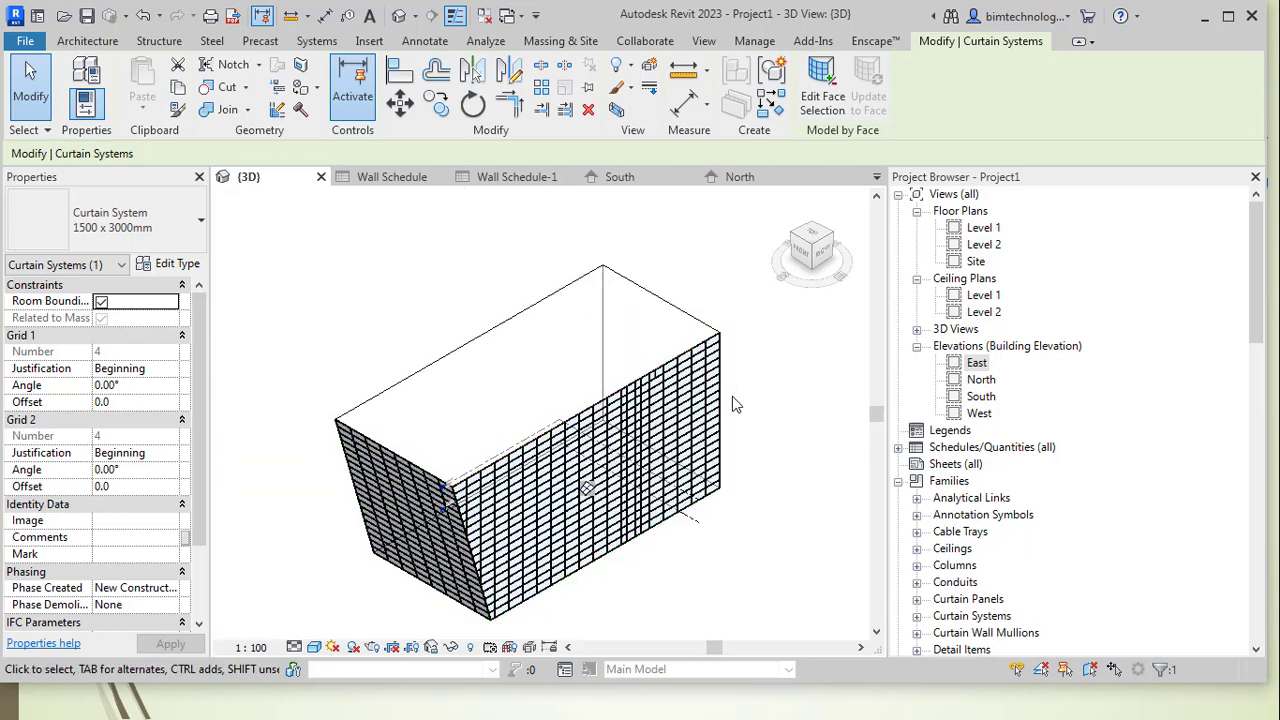
{"action": "scroll", "coordinate": [420, 458], "scroll_direction": "up", "scroll_amount": 2}
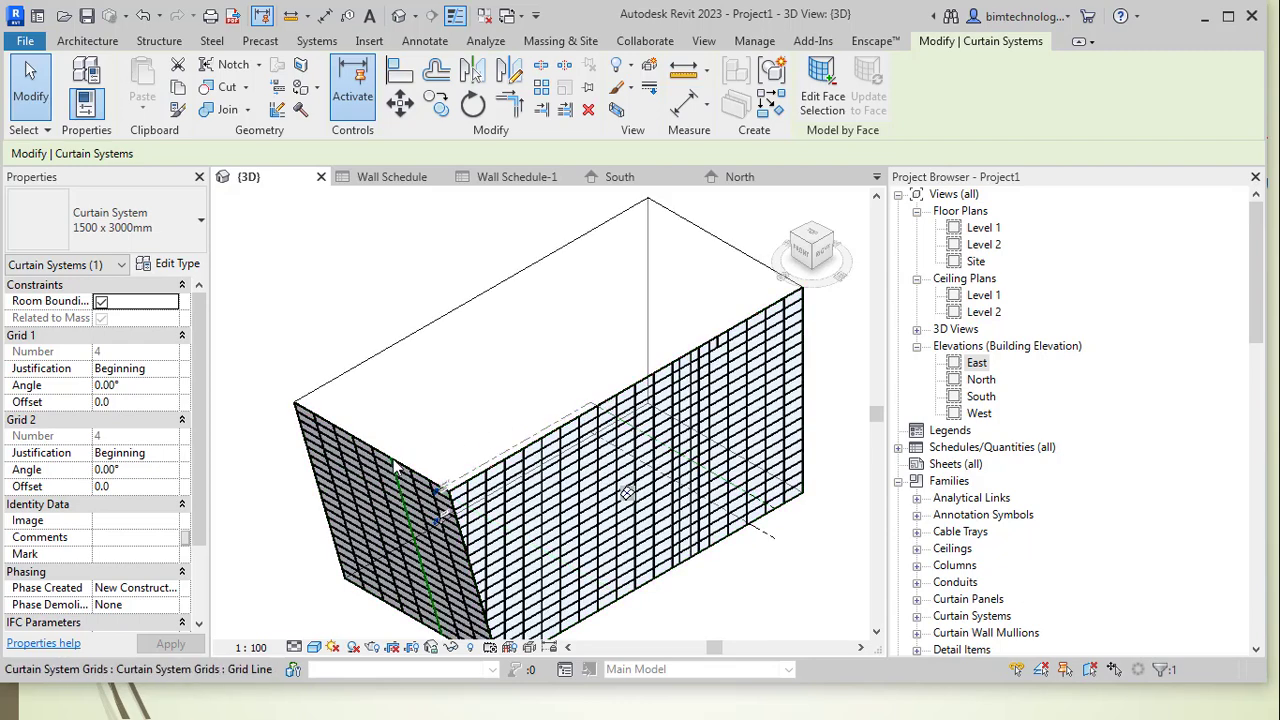
{"action": "scroll", "coordinate": [447, 477], "scroll_direction": "down", "scroll_amount": 1}
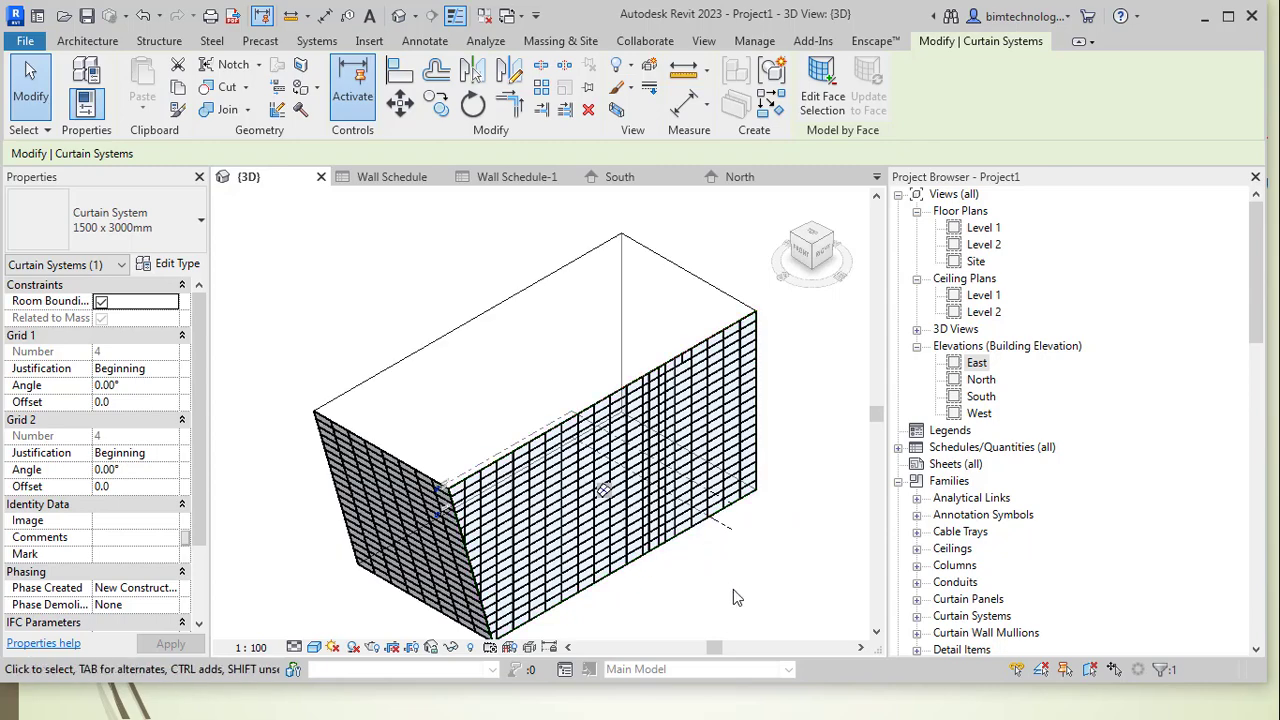